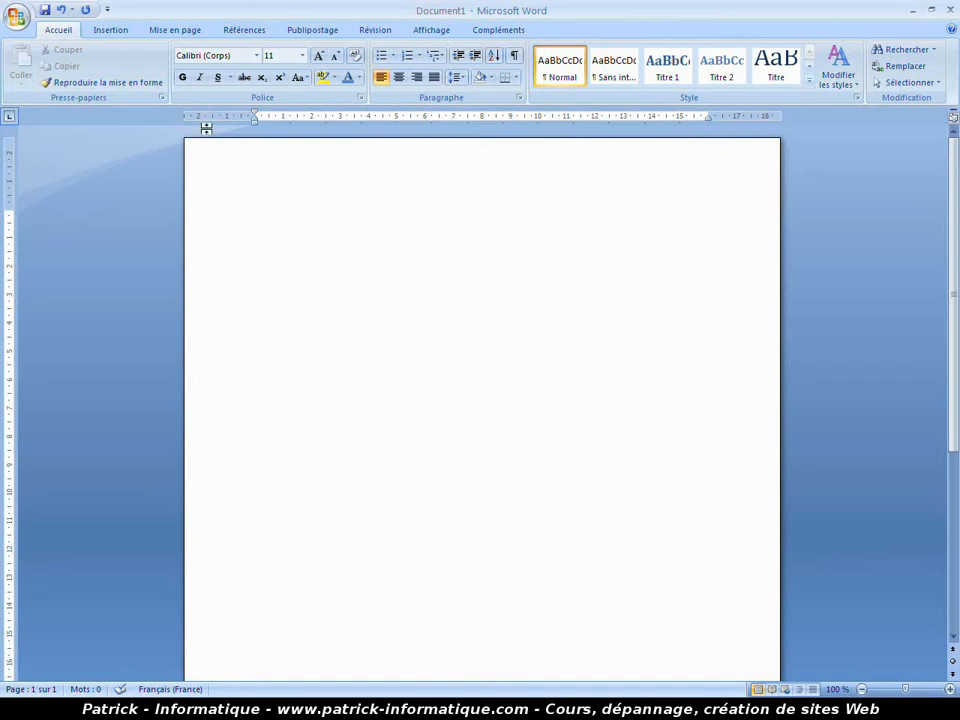
# - Insert a WordArt reading "Texte d'exemple" in the purple slanted gradient style, using the Impact font at size 36
pyautogui.click(107, 34)
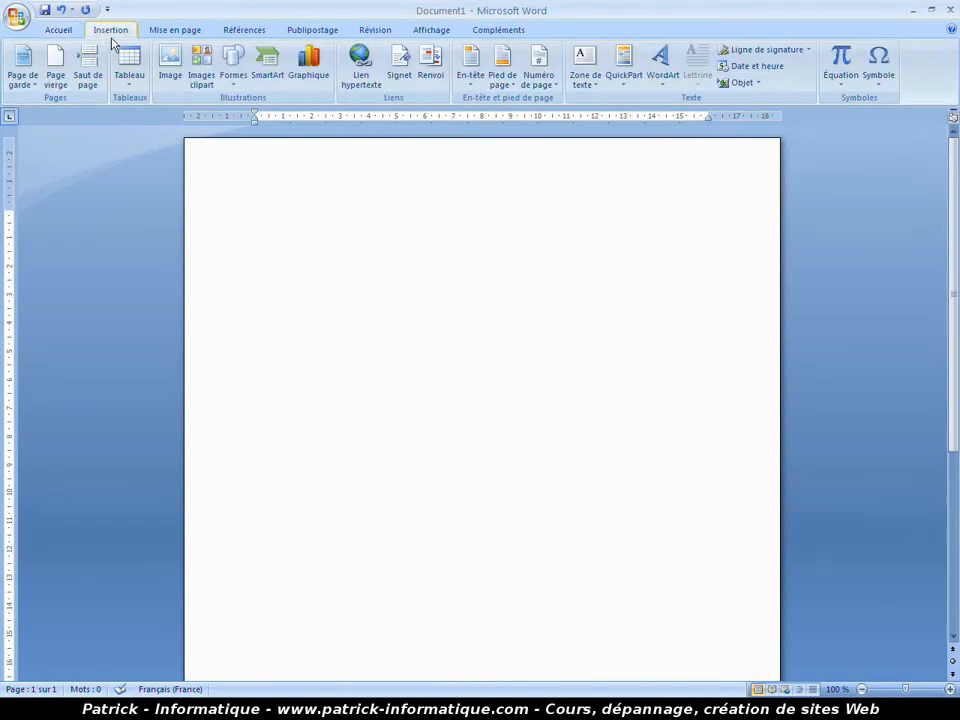
pyautogui.click(660, 75)
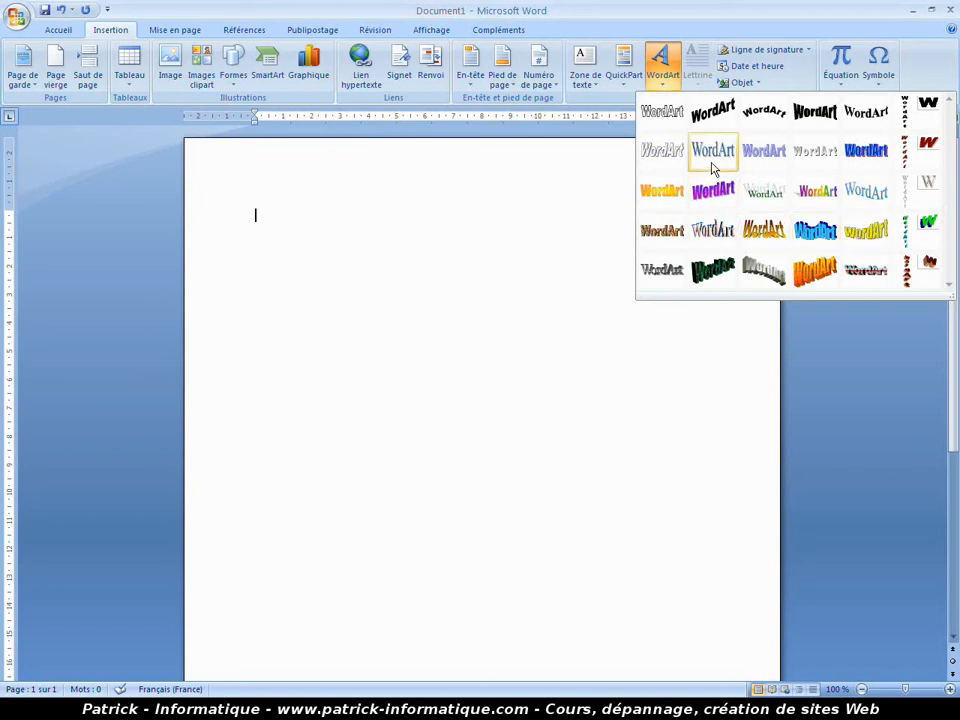
pyautogui.click(706, 193)
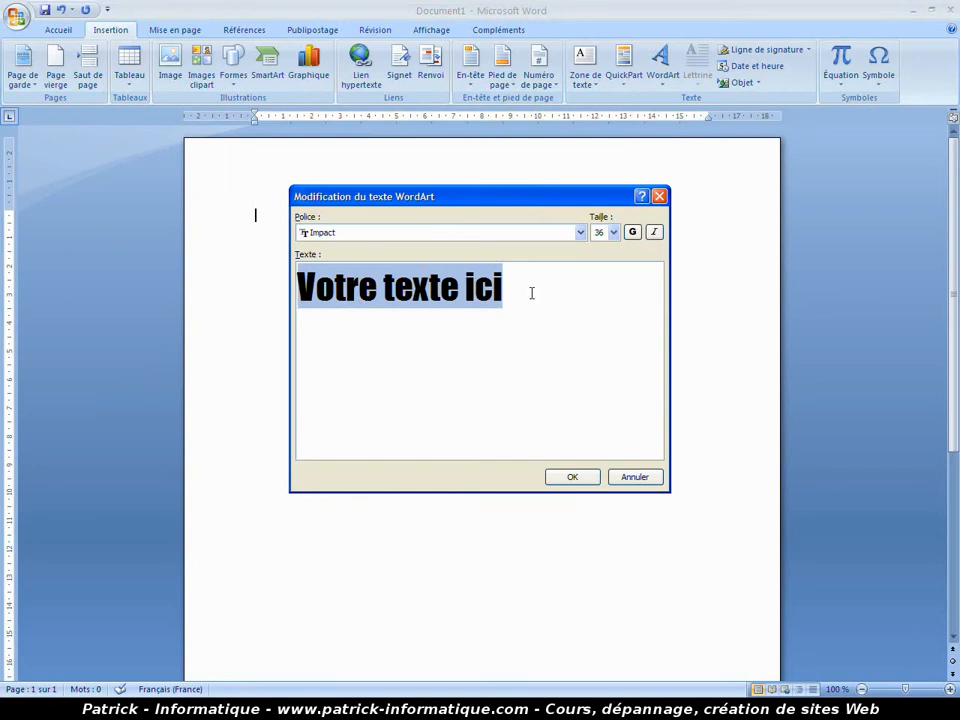
pyautogui.write("Texte d'exemple")
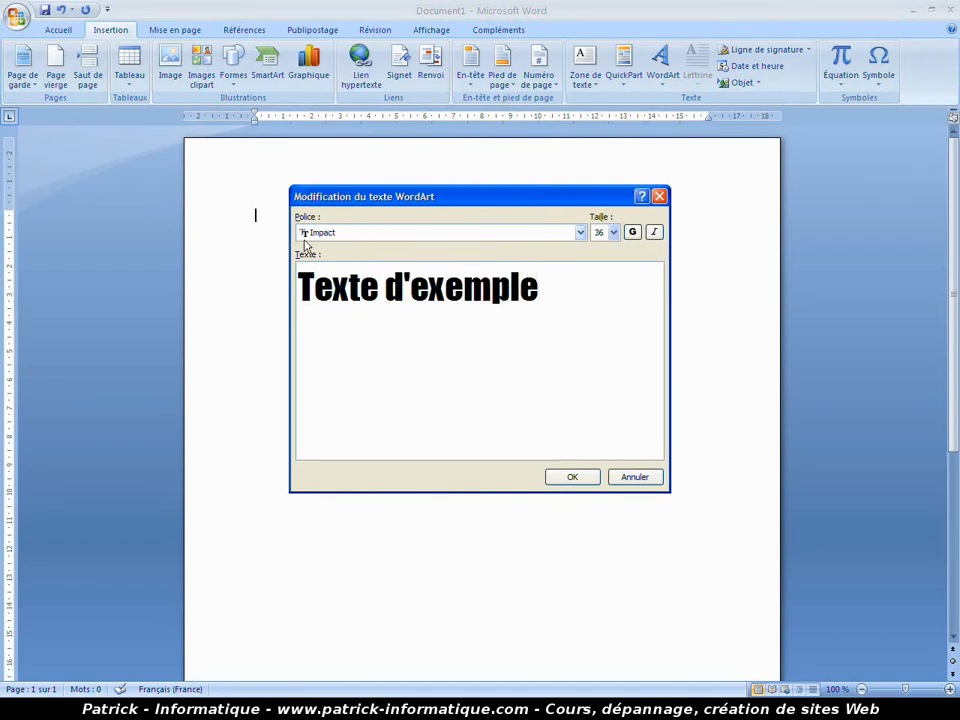
pyautogui.click(557, 237)
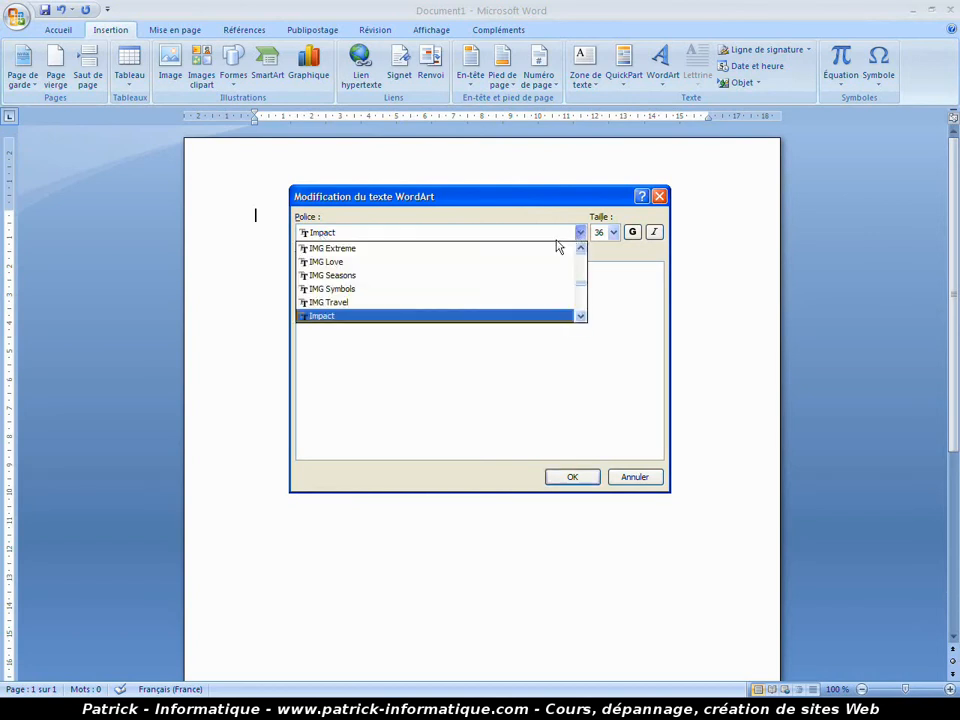
pyautogui.scroll(-2, 525, 300)
pyautogui.scroll(2, 525, 300)
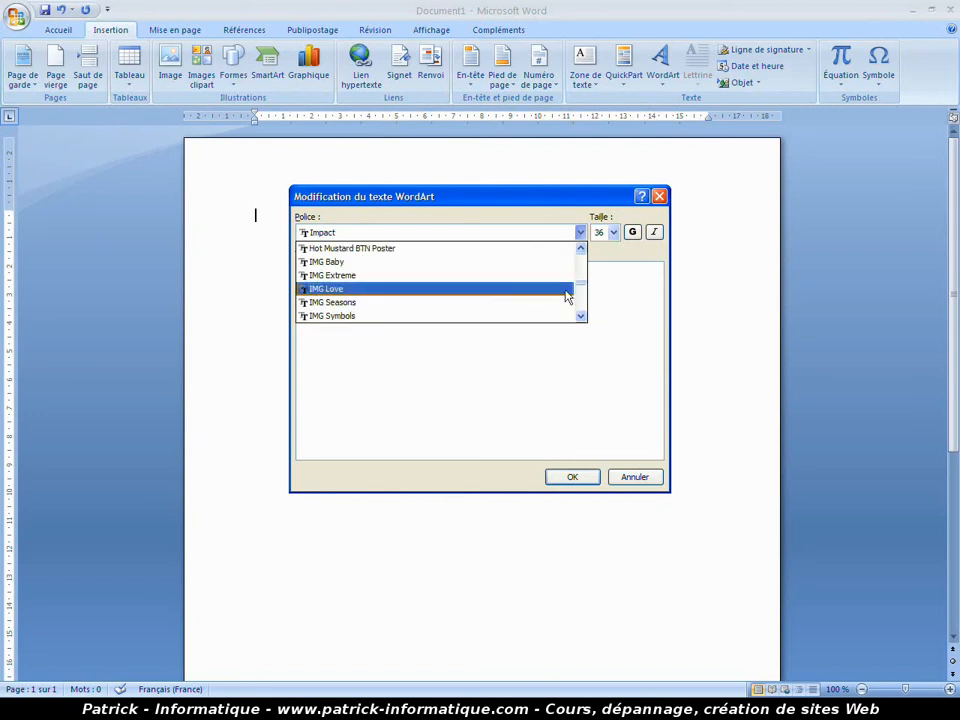
pyautogui.click(624, 302)
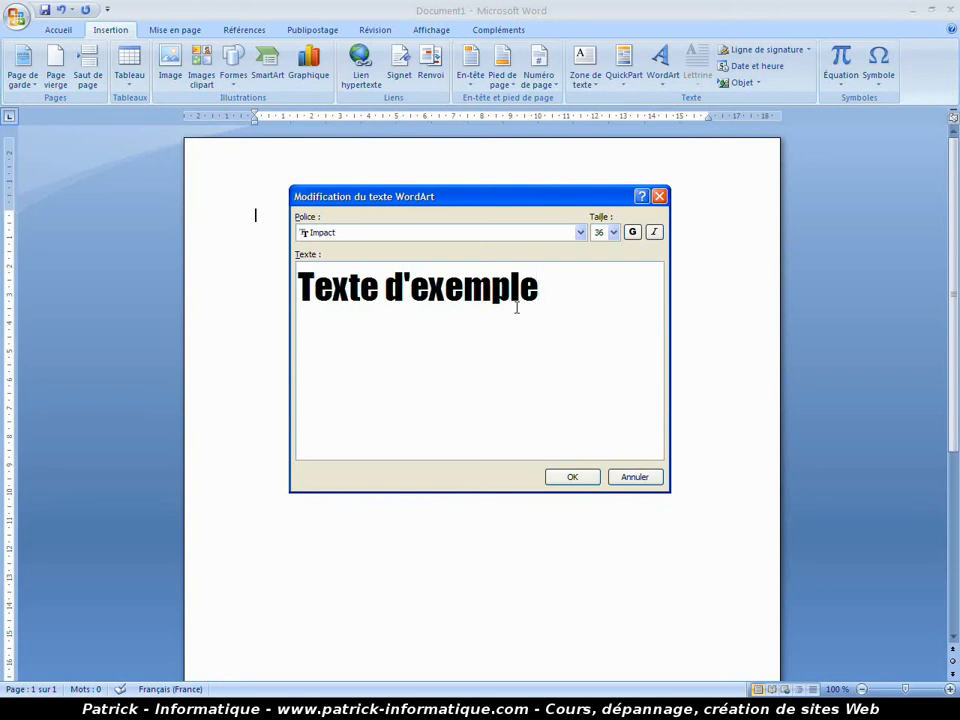
pyautogui.click(573, 478)
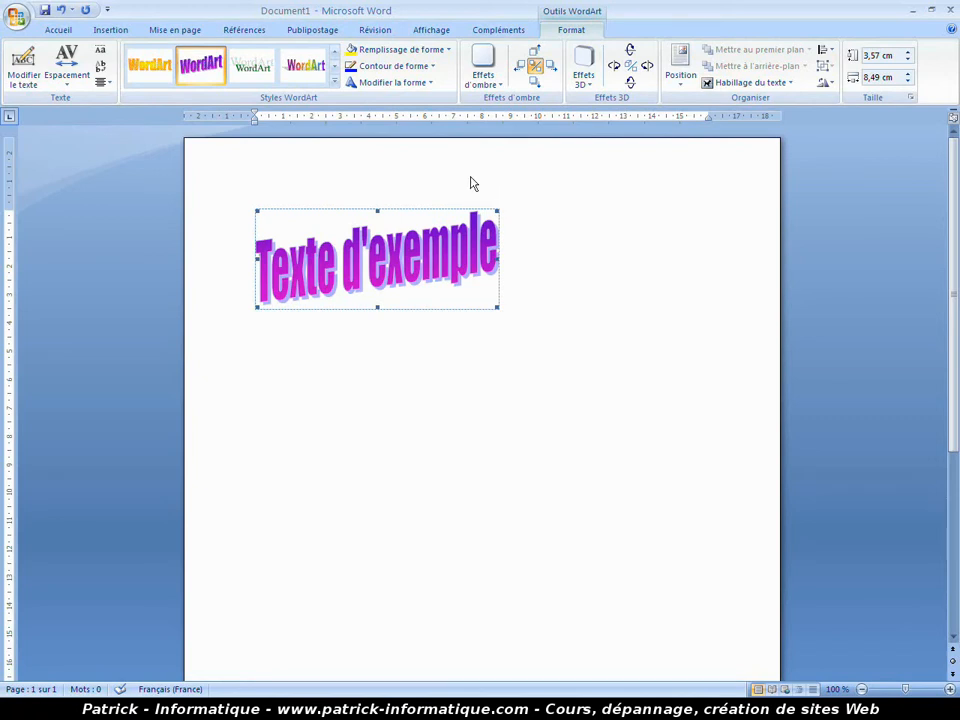
# - Check the WordArt's text editing dialog, and try the Très rapproché character spacing before restoring Normal
pyautogui.click(21, 87)
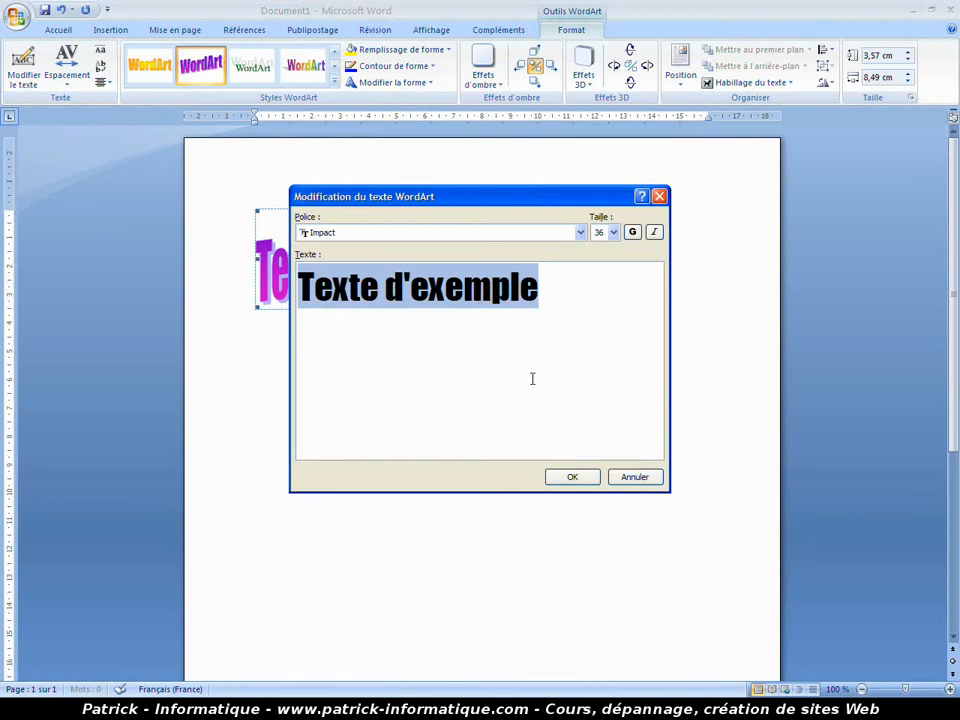
pyautogui.click(640, 479)
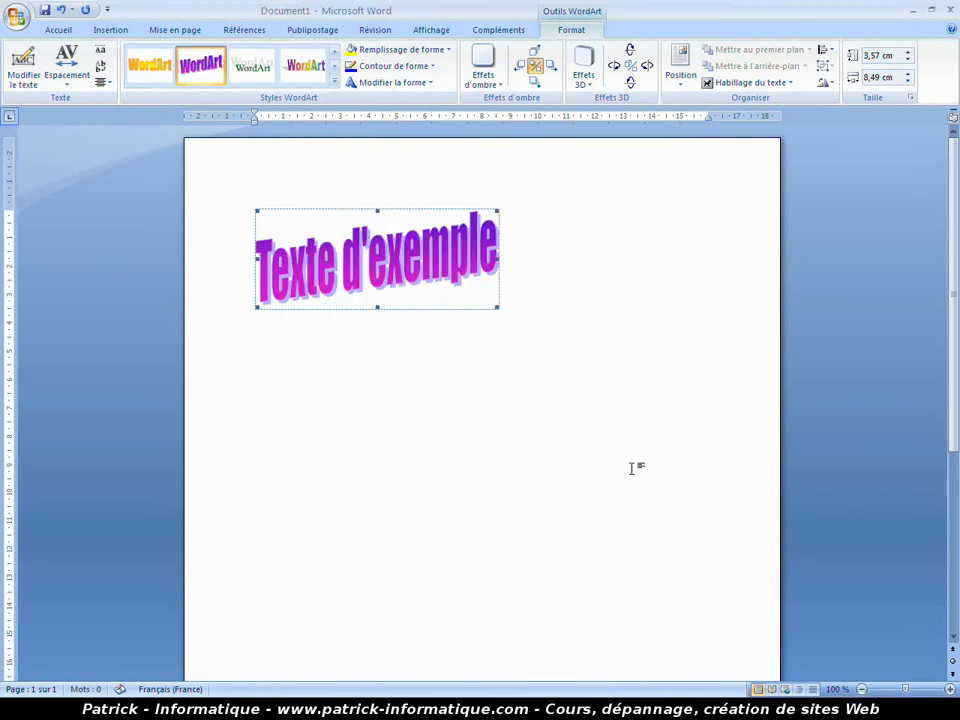
pyautogui.click(69, 82)
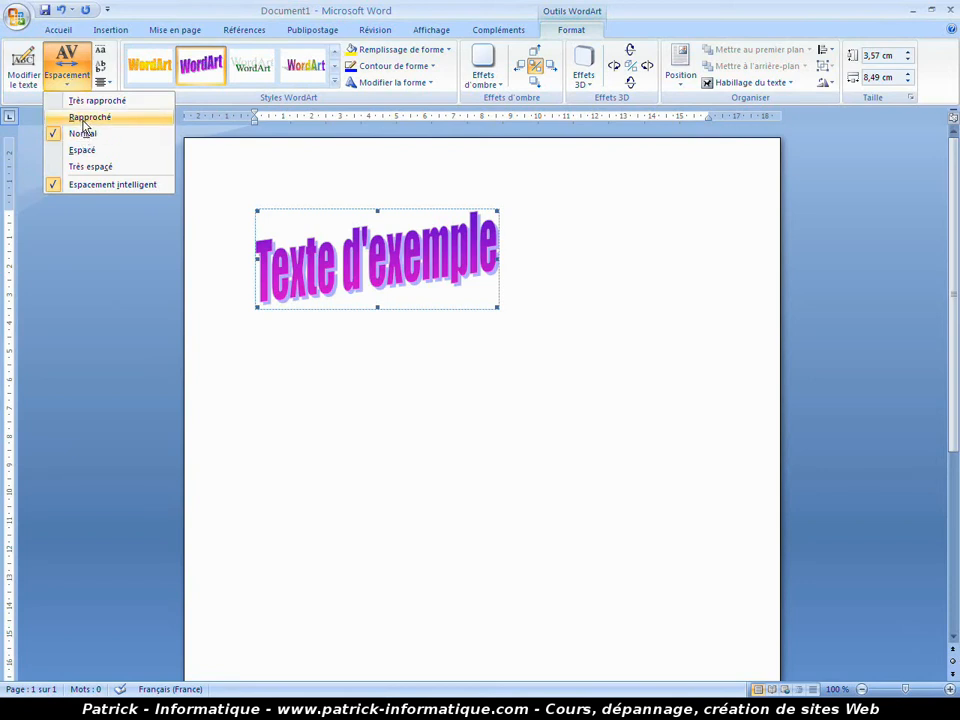
pyautogui.click(85, 118)
pyautogui.click(68, 72)
pyautogui.click(80, 66)
pyautogui.click(80, 66)
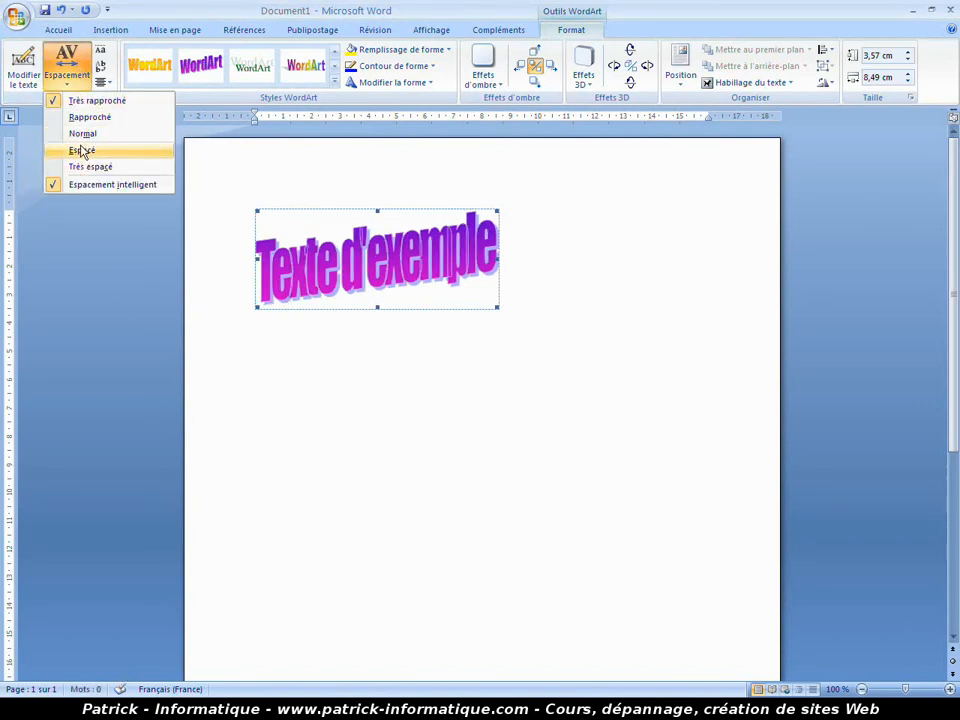
pyautogui.click(81, 137)
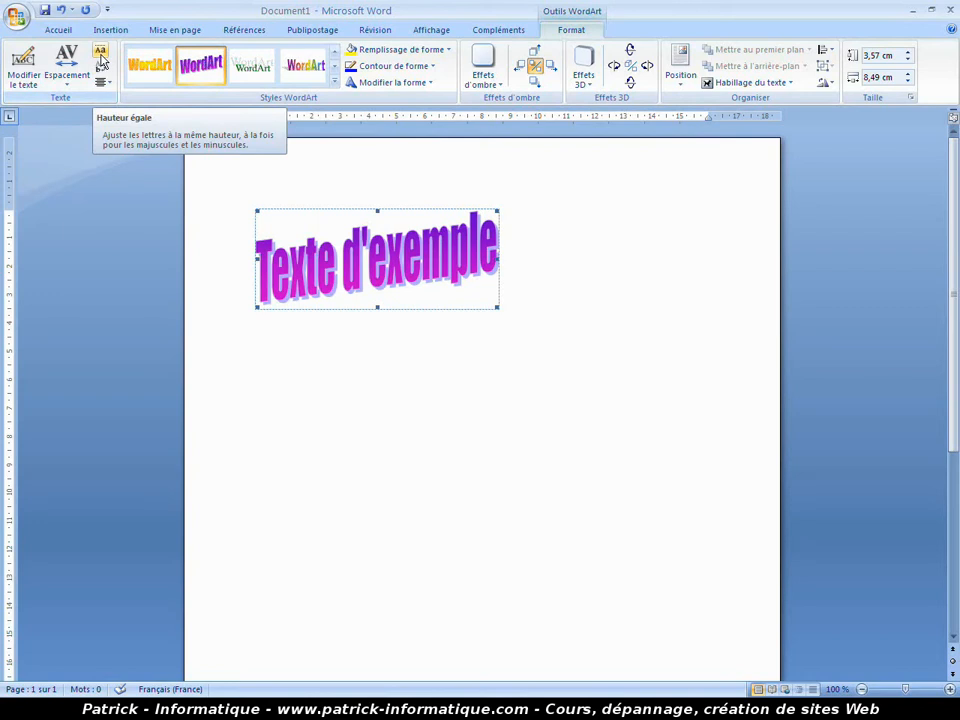
# - Try equal letter heights and vertical text on the WordArt, turning each option back off
pyautogui.click(101, 60)
pyautogui.click(101, 60)
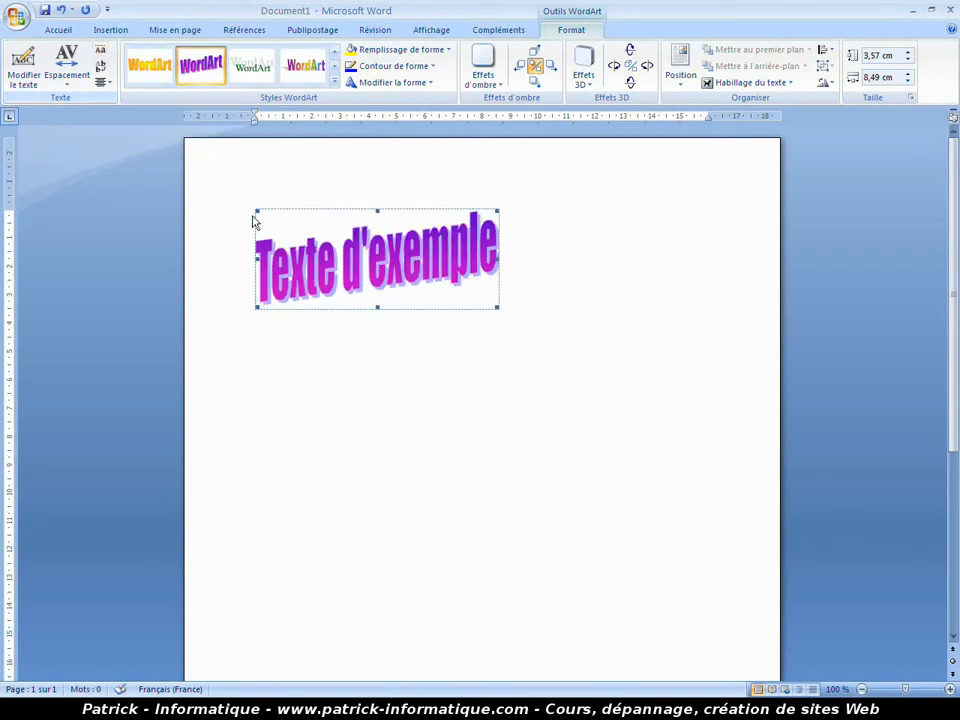
pyautogui.click(103, 56)
pyautogui.click(103, 56)
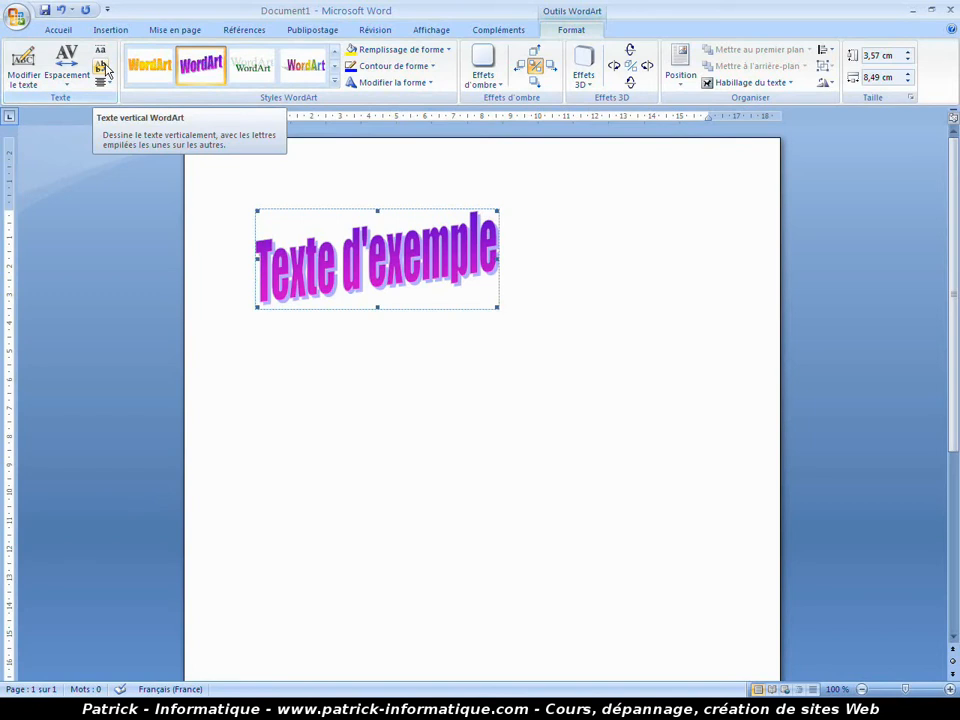
pyautogui.click(101, 67)
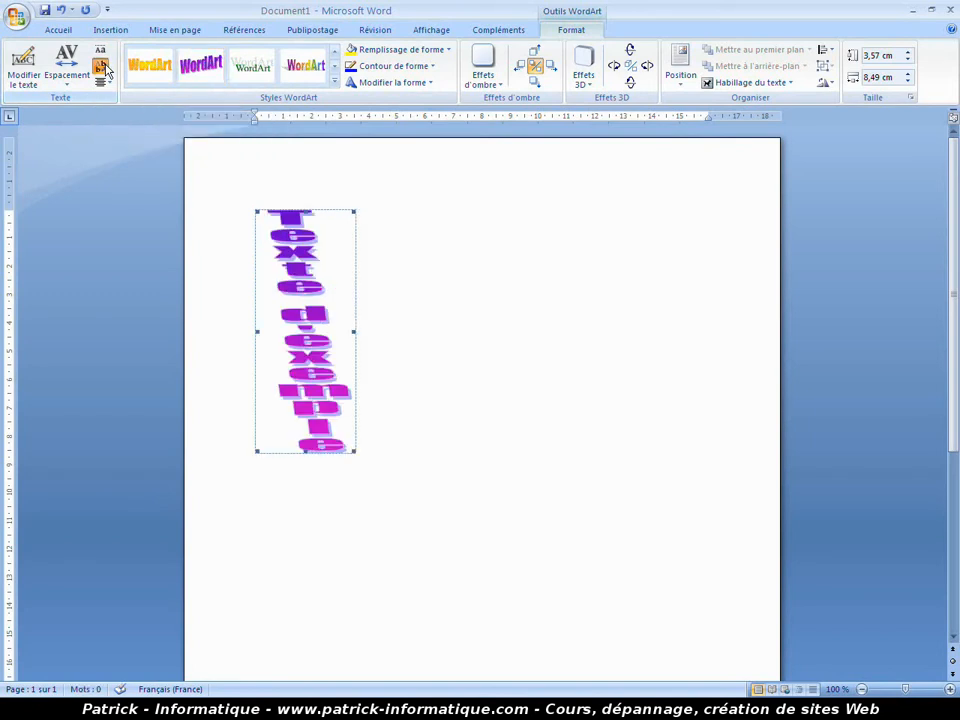
pyautogui.click(101, 67)
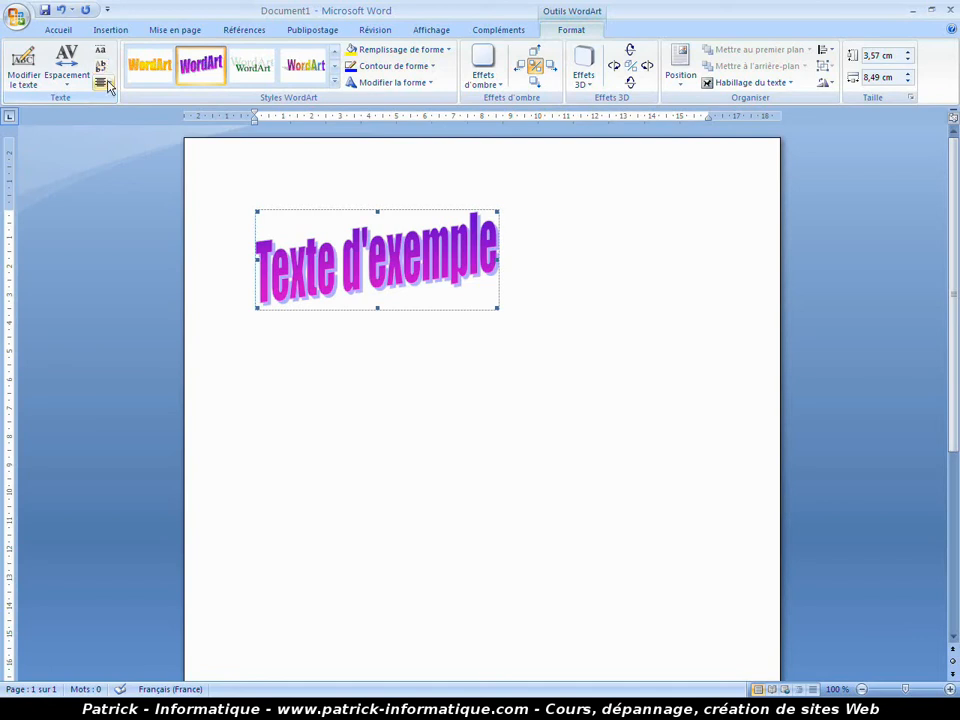
# - Review the WordArt's alignment options and preview other gallery styles, reapplying the purple slanted style
pyautogui.click(102, 84)
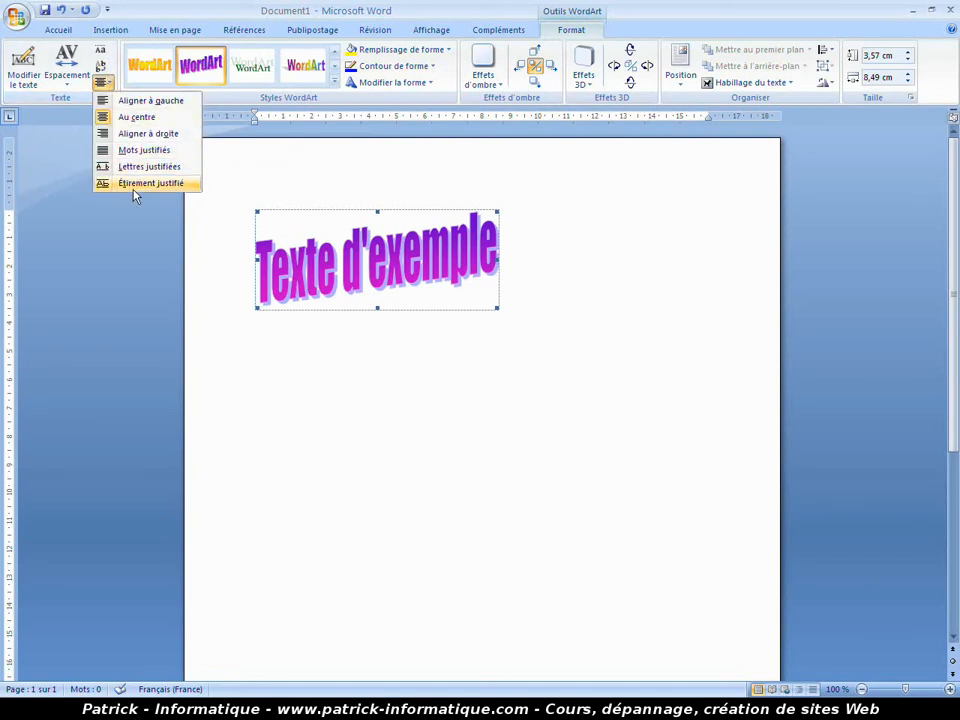
pyautogui.click(109, 86)
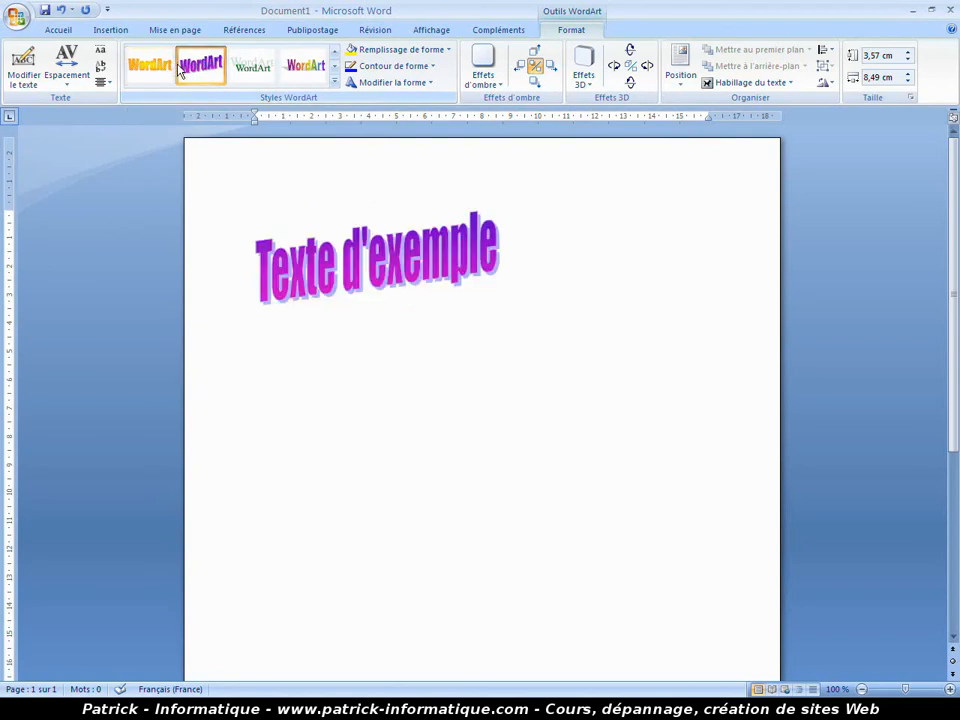
pyautogui.click(336, 83)
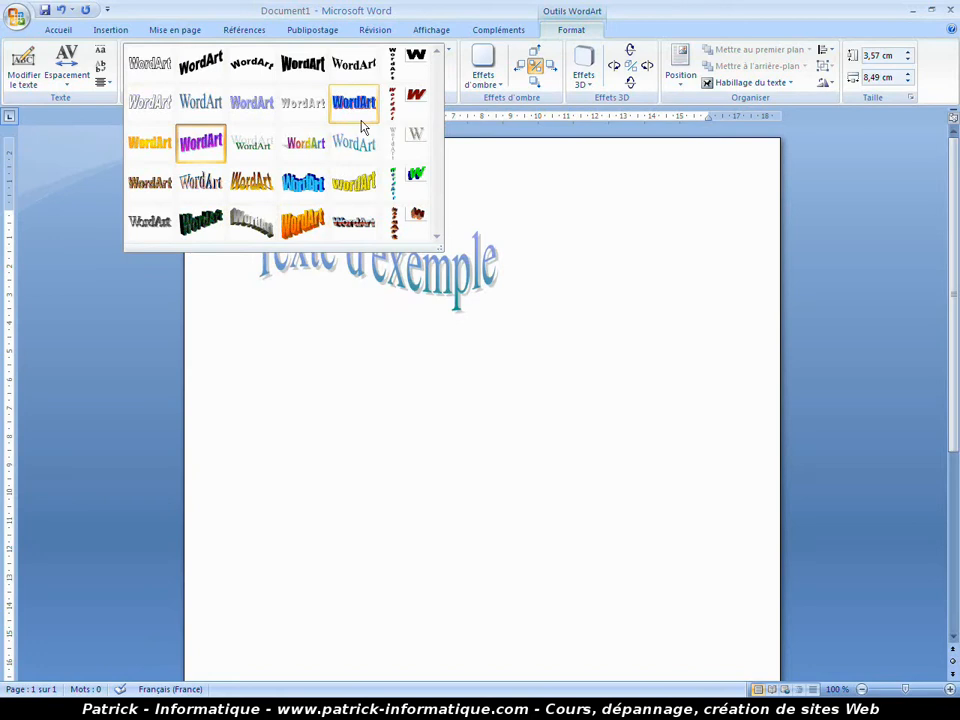
pyautogui.click(205, 148)
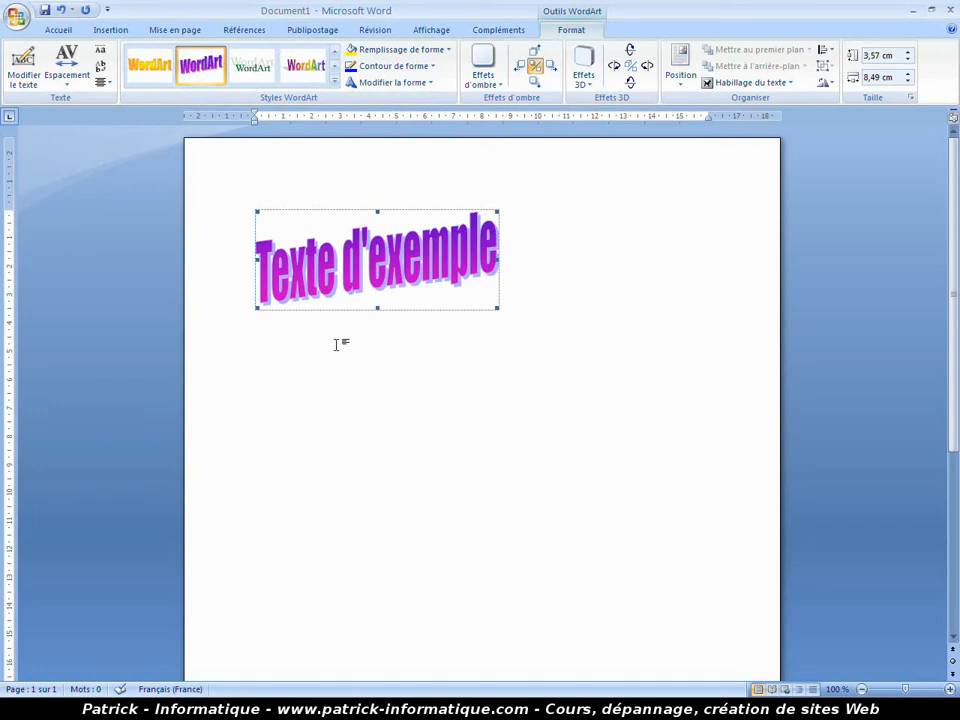
# - Fill the WordArt with standard orange and apply a light gradient running horizontally from pale to full orange
pyautogui.click(396, 54)
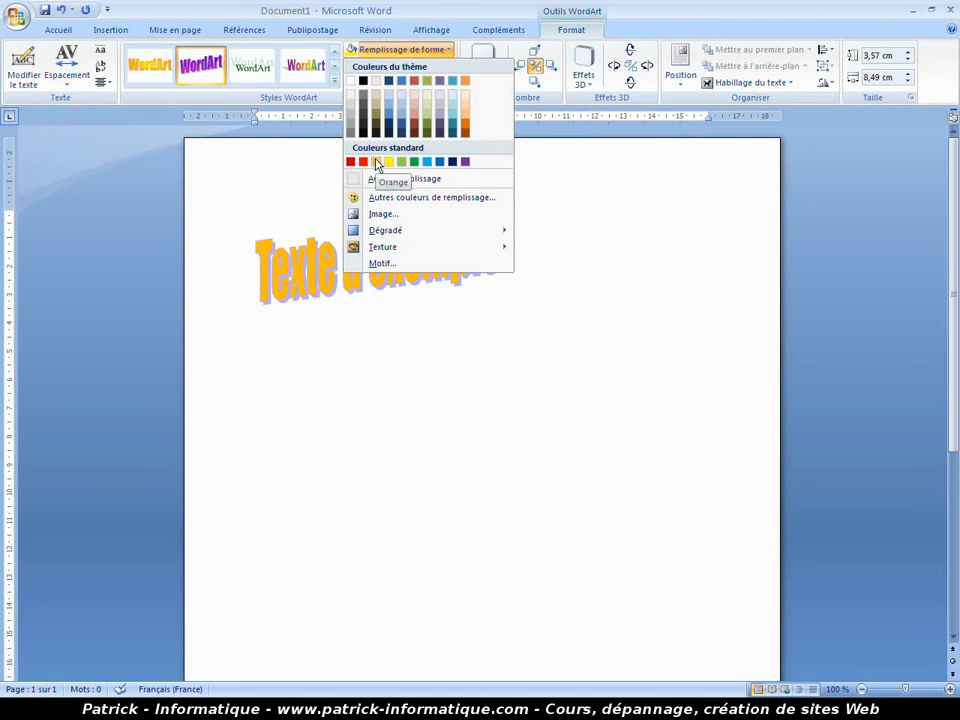
pyautogui.click(377, 164)
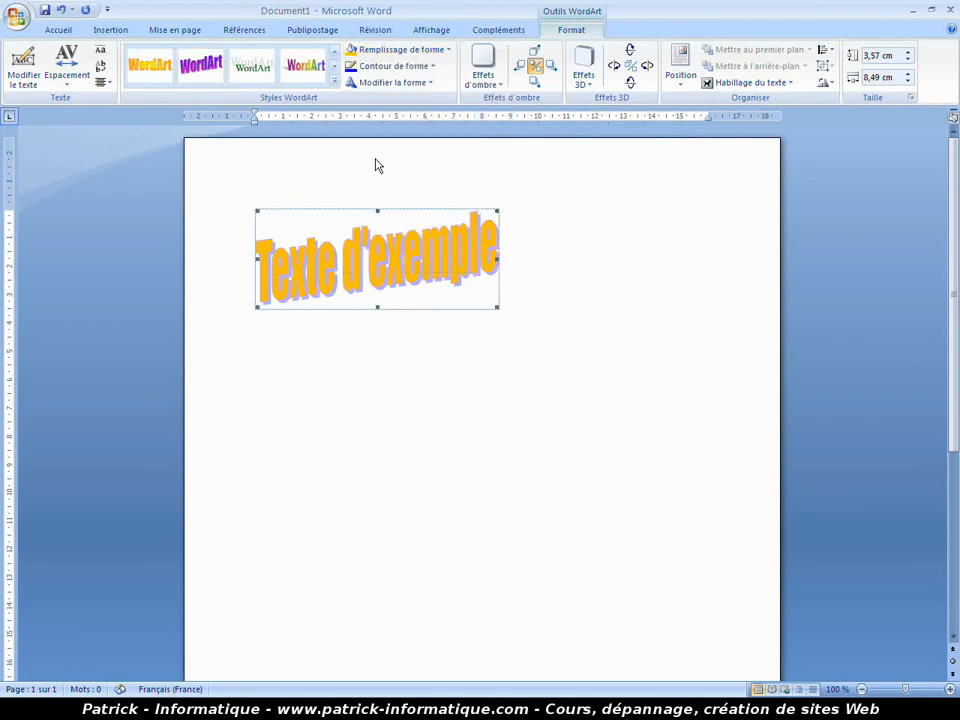
pyautogui.click(397, 50)
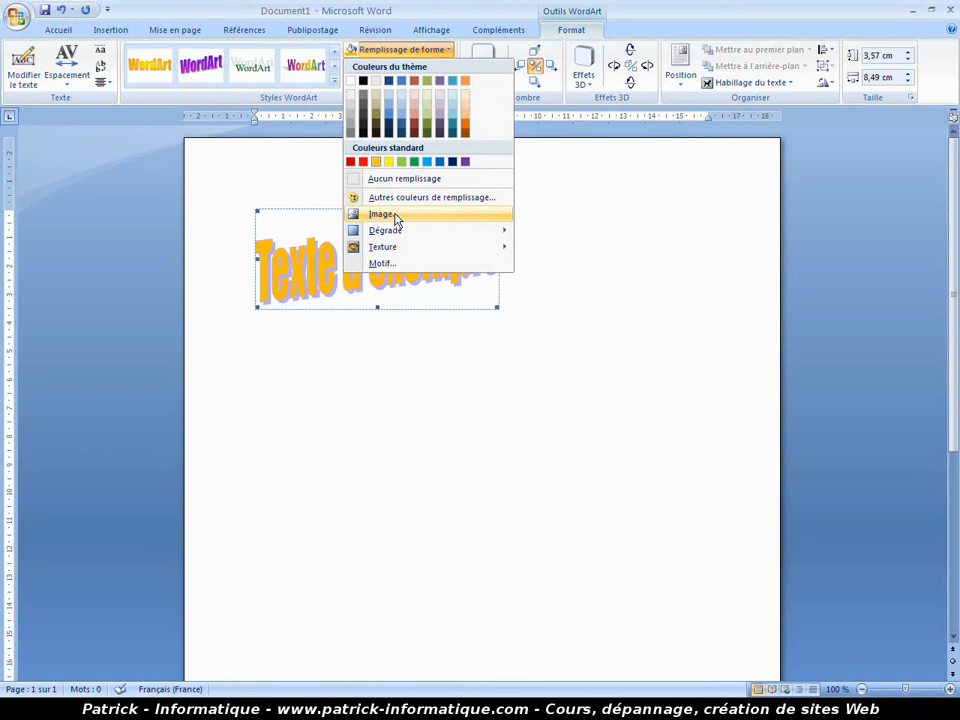
pyautogui.moveTo(387, 234)
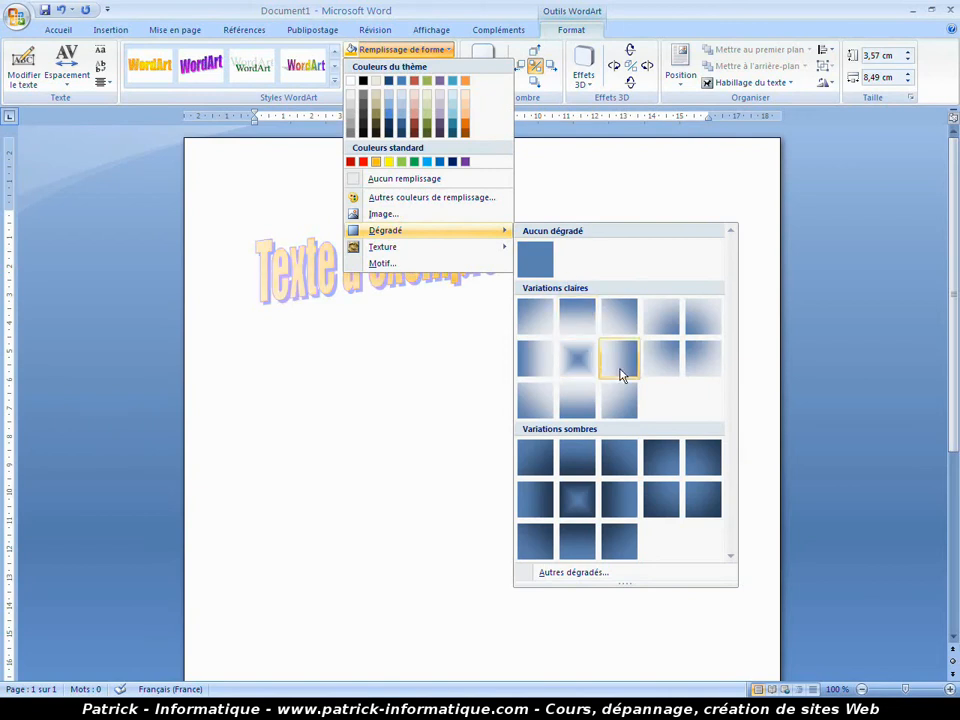
pyautogui.click(620, 374)
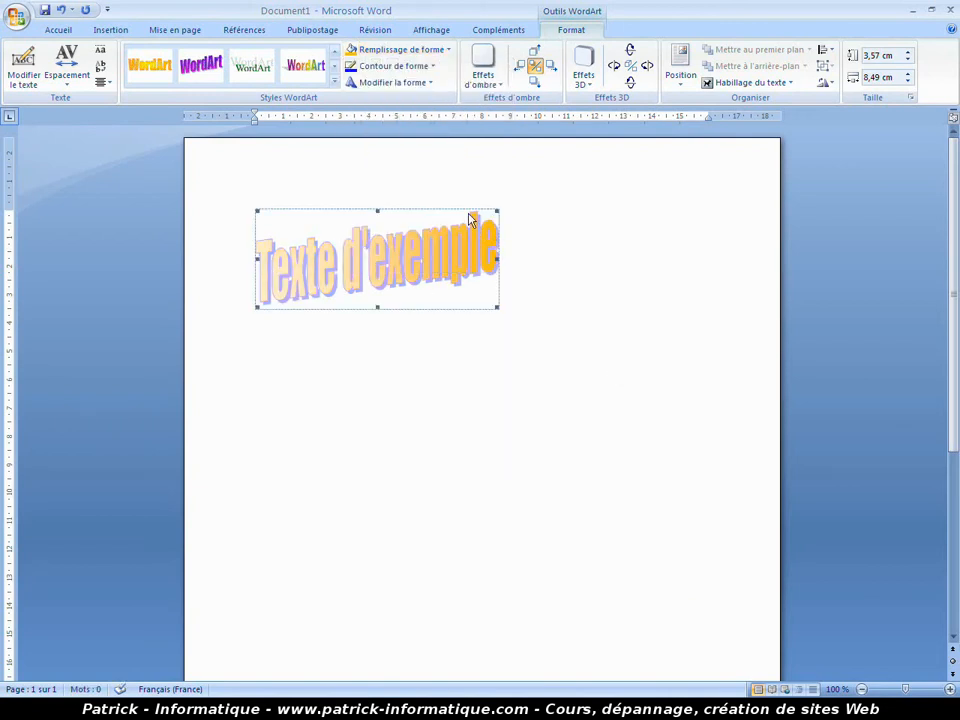
pyautogui.click(414, 52)
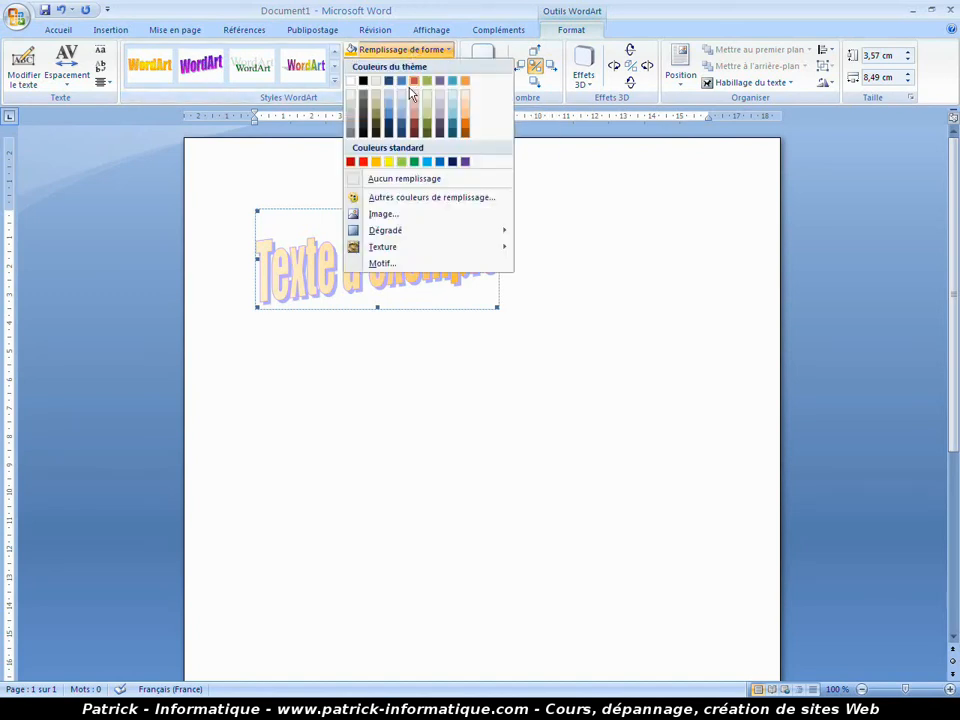
pyautogui.moveTo(416, 255)
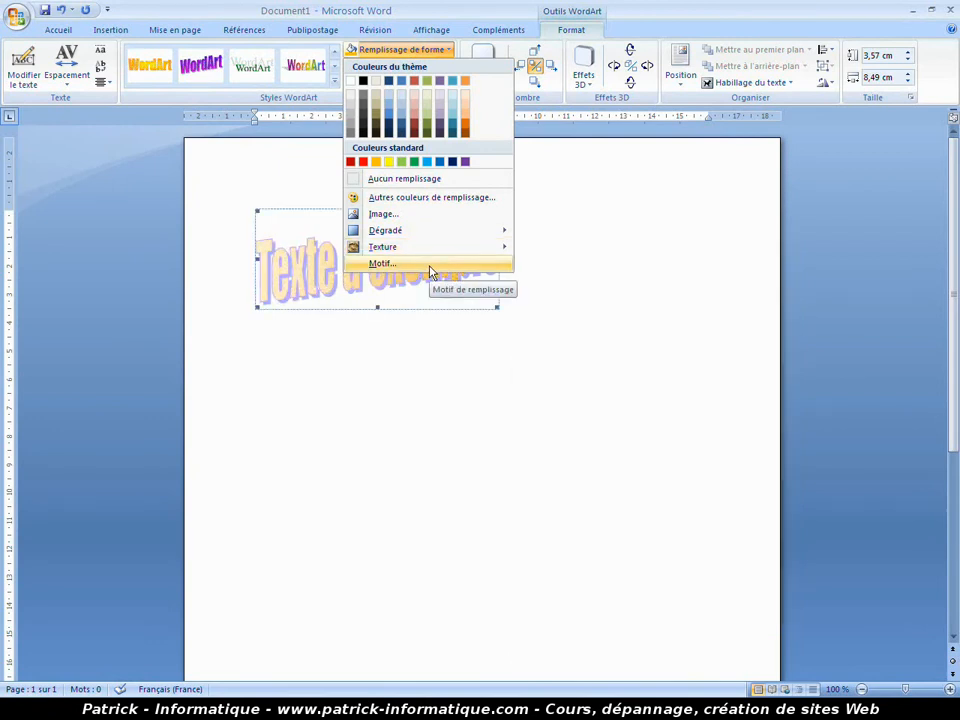
pyautogui.click(427, 8)
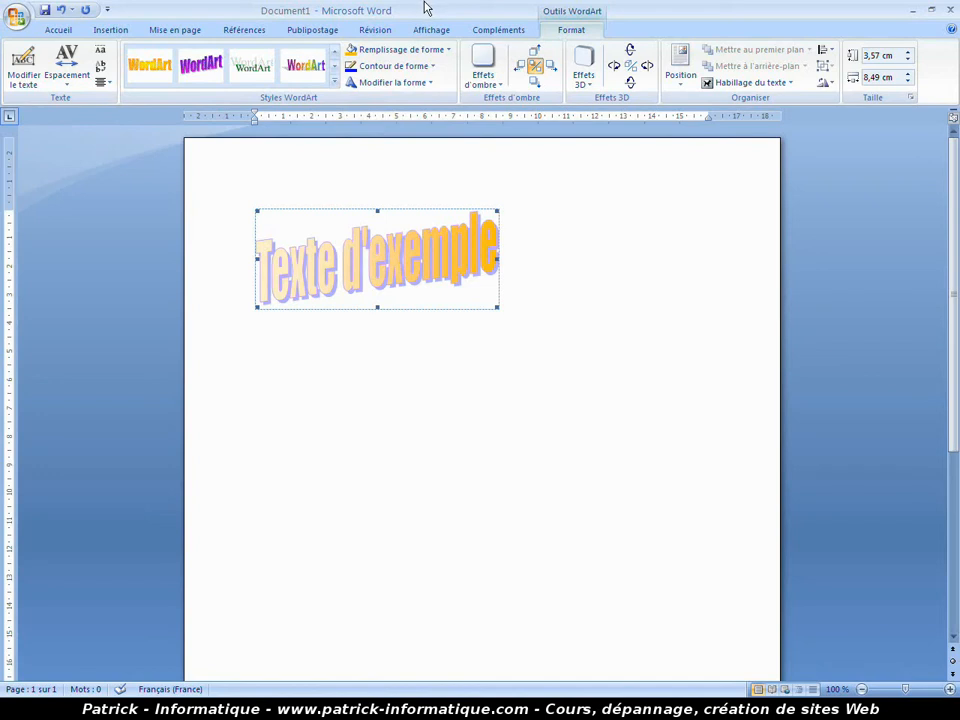
# - Give the WordArt letters a near-black outline with a thickness of 1½ pt
pyautogui.click(405, 67)
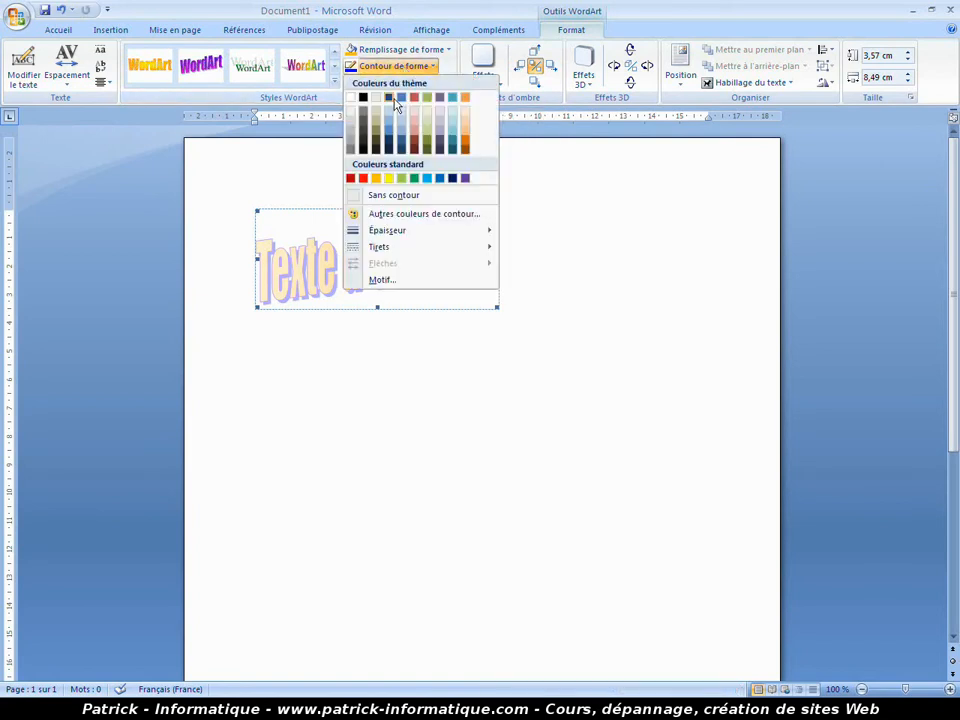
pyautogui.click(364, 152)
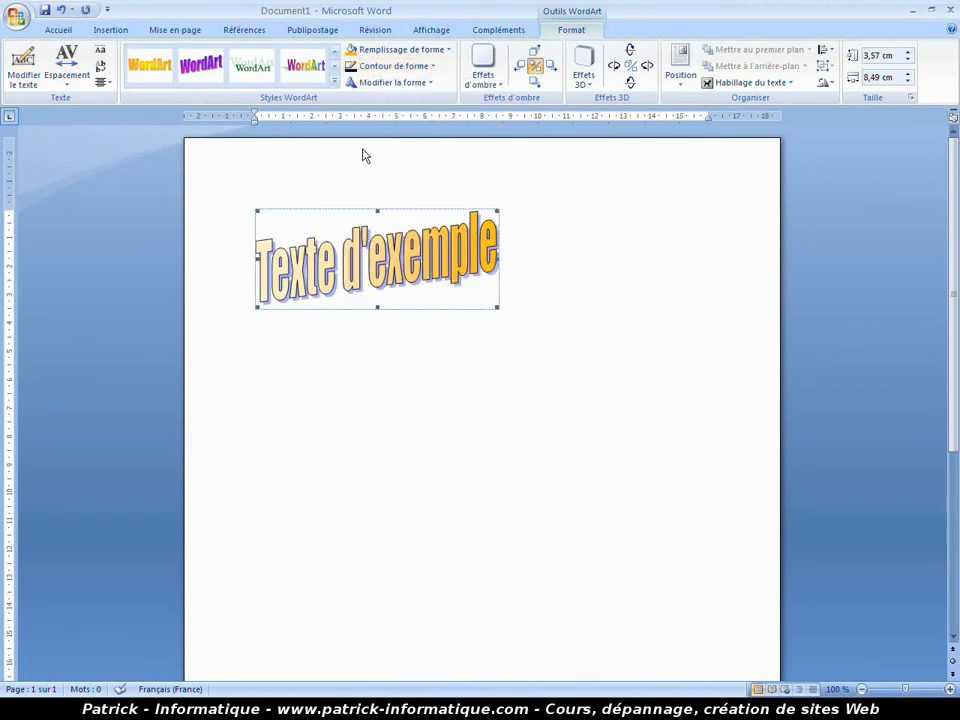
pyautogui.click(401, 72)
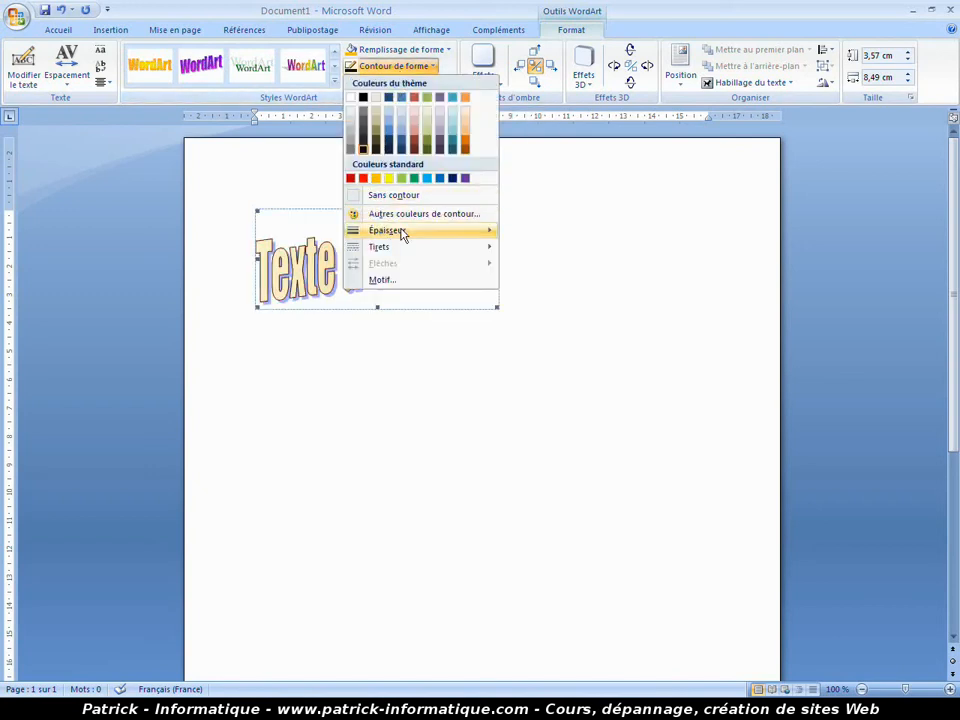
pyautogui.moveTo(401, 232)
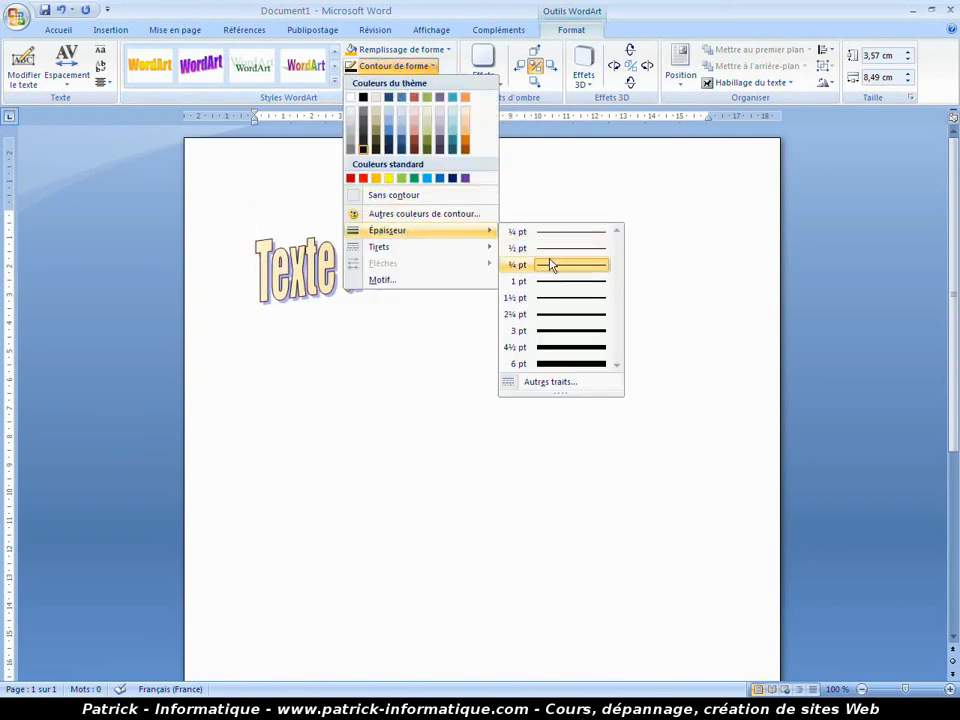
pyautogui.click(574, 306)
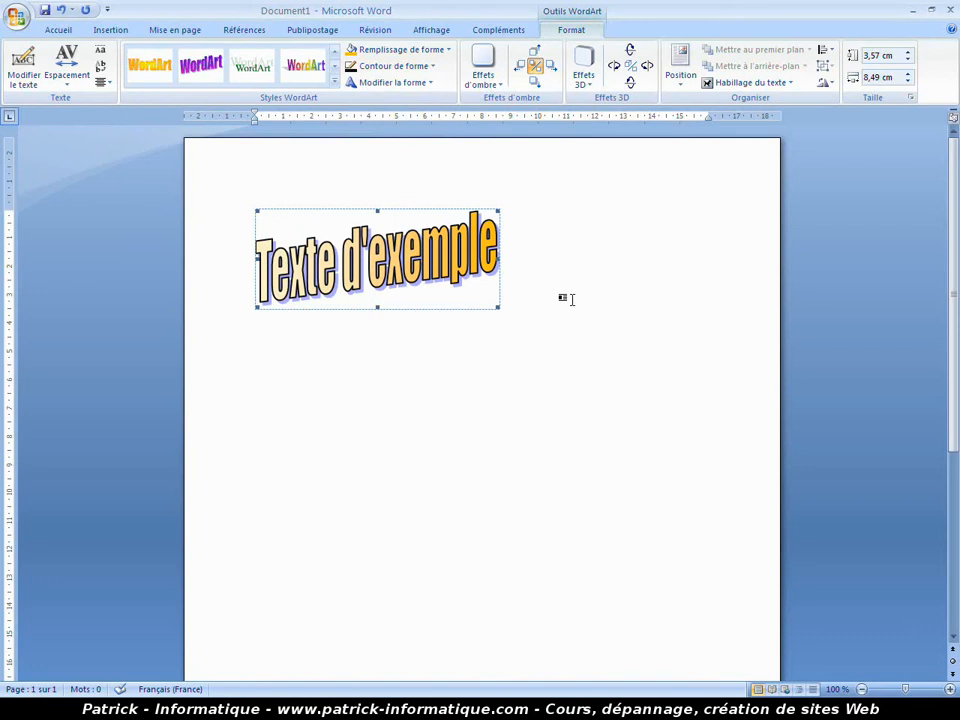
# - Give the WordArt's outline a long-dash line style and warp its text with the downward-pointing triangle shape
pyautogui.click(383, 68)
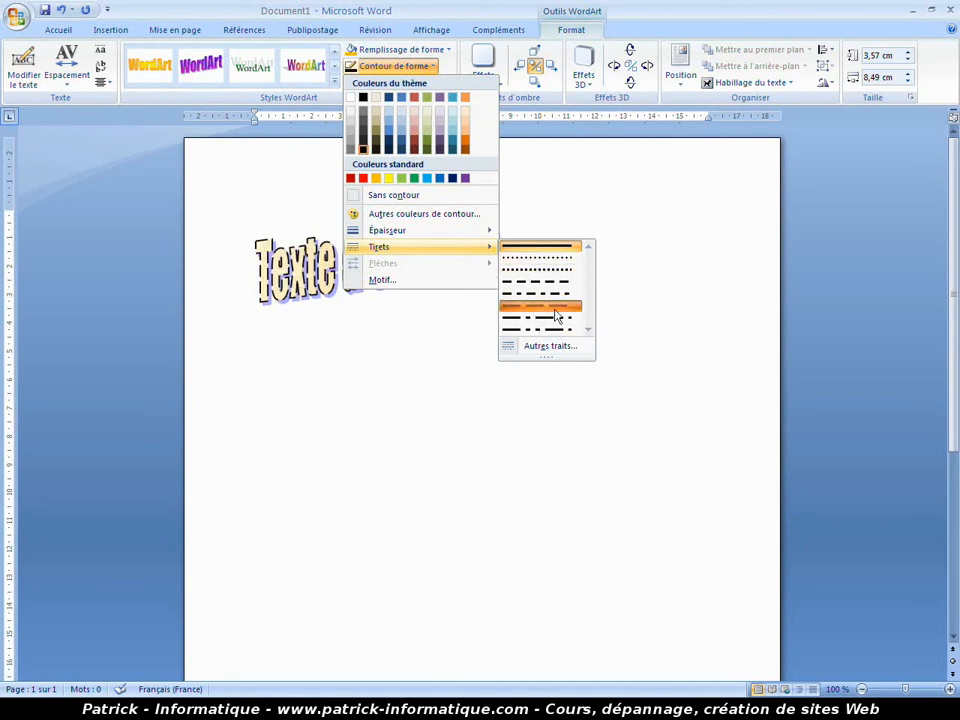
pyautogui.click(553, 309)
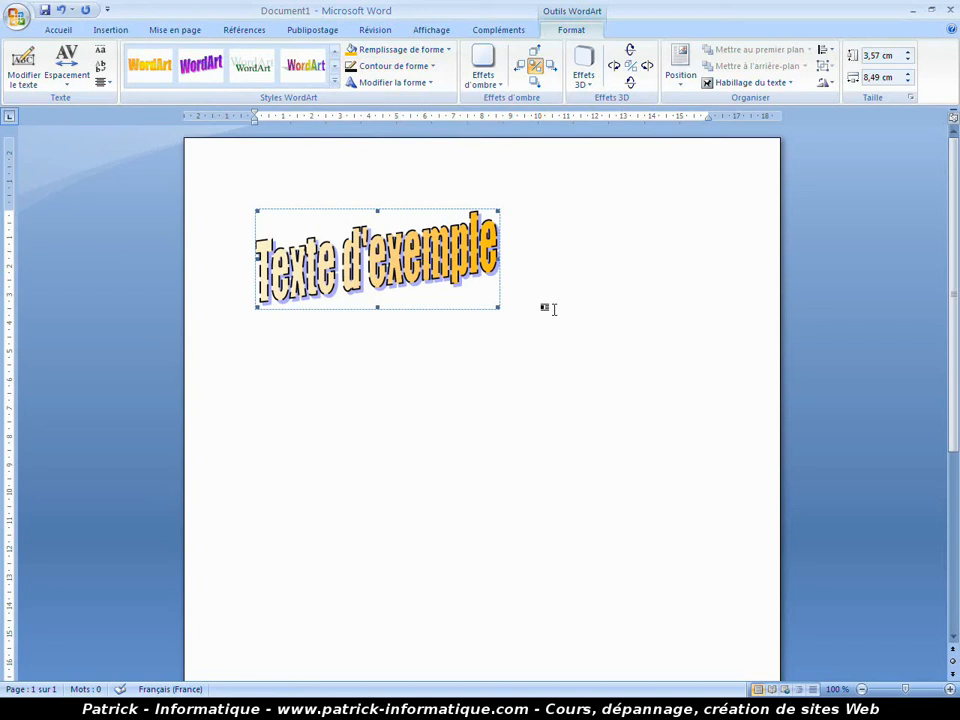
pyautogui.click(423, 85)
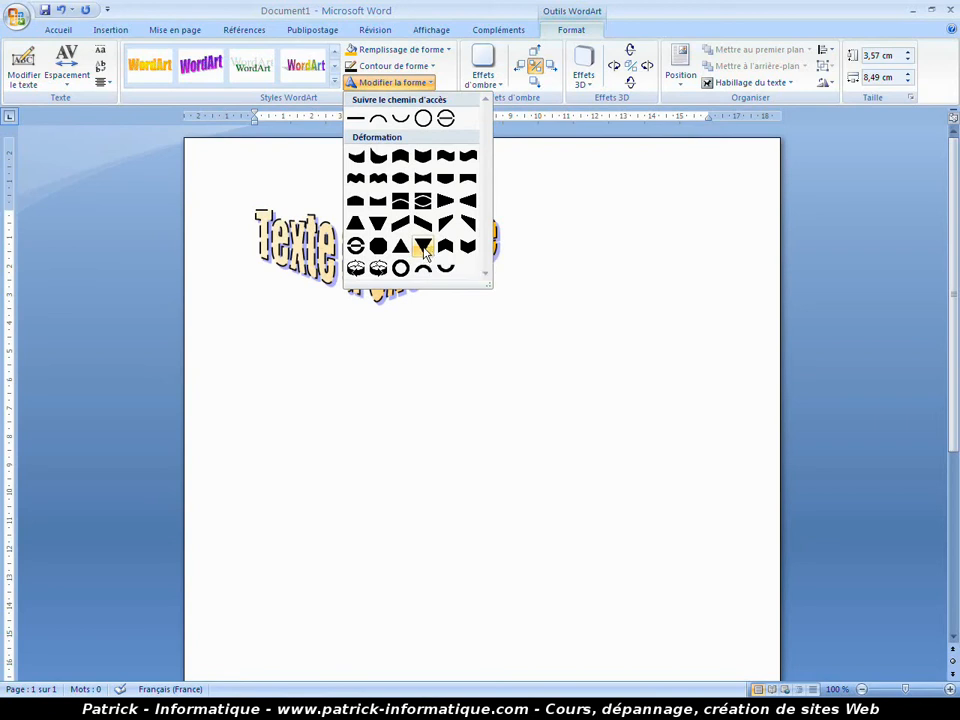
pyautogui.click(424, 252)
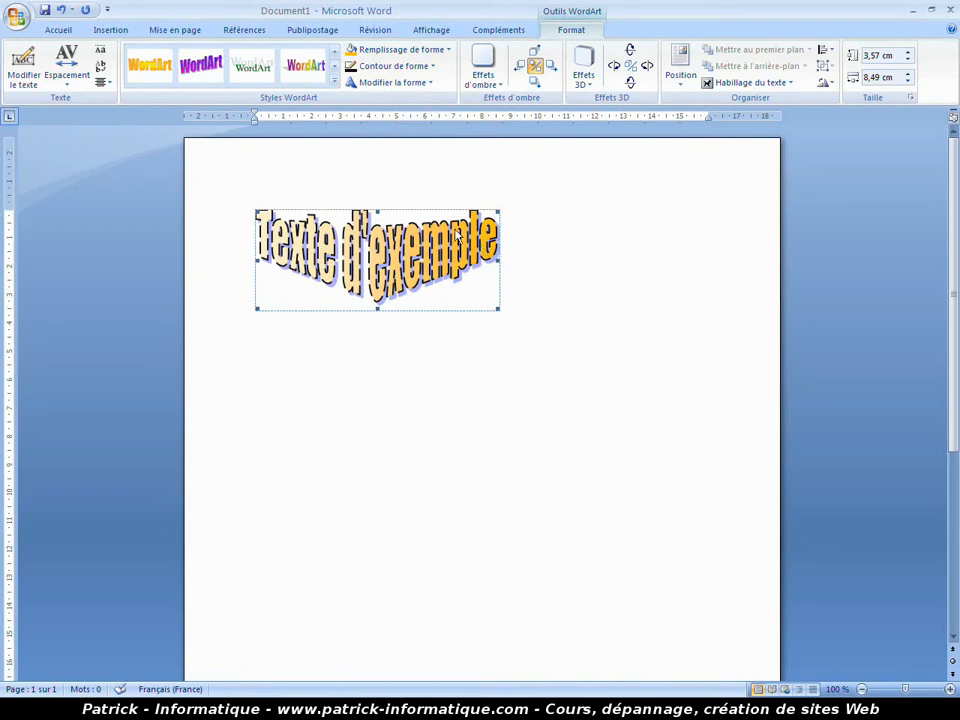
pyautogui.click(398, 57)
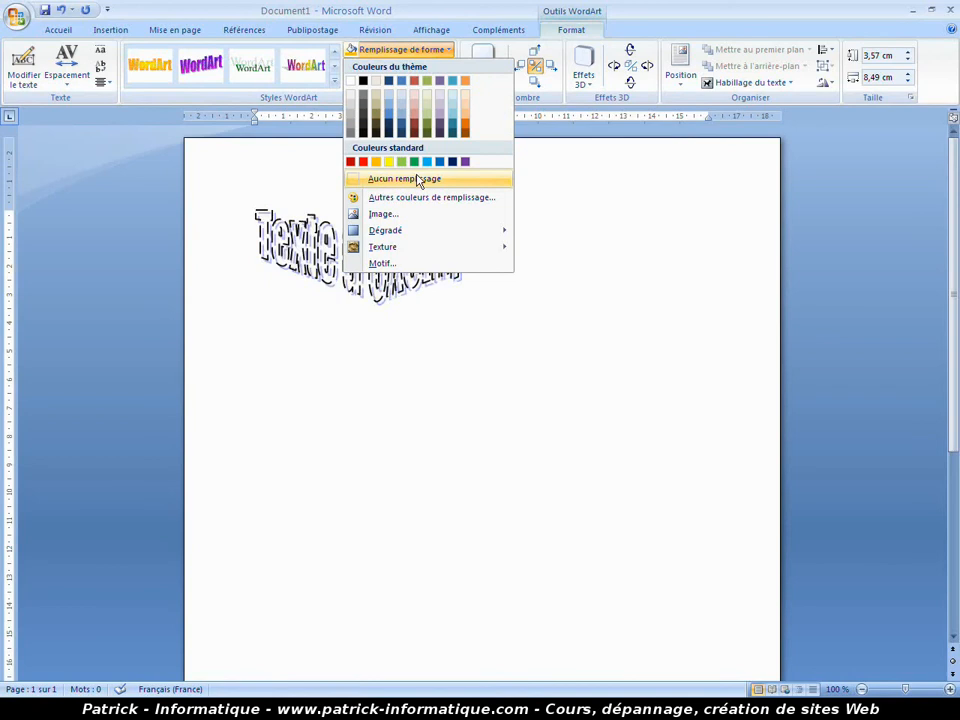
pyautogui.click(398, 11)
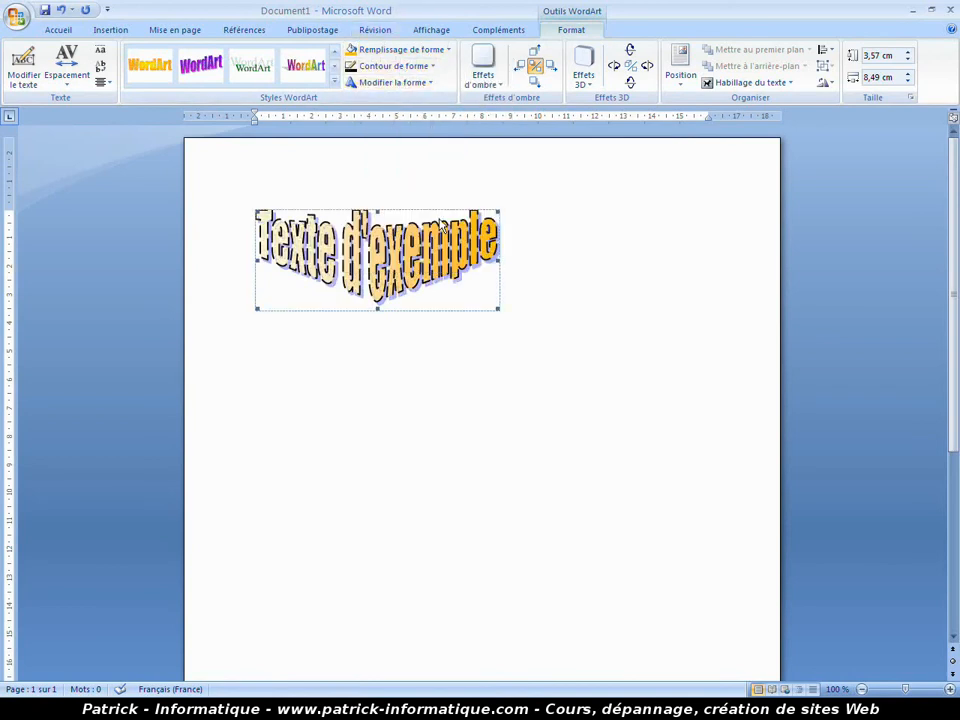
# - Give the WordArt an up-right drop shadow and nudge it eight times left, twice up, five times right and three times down
pyautogui.click(488, 83)
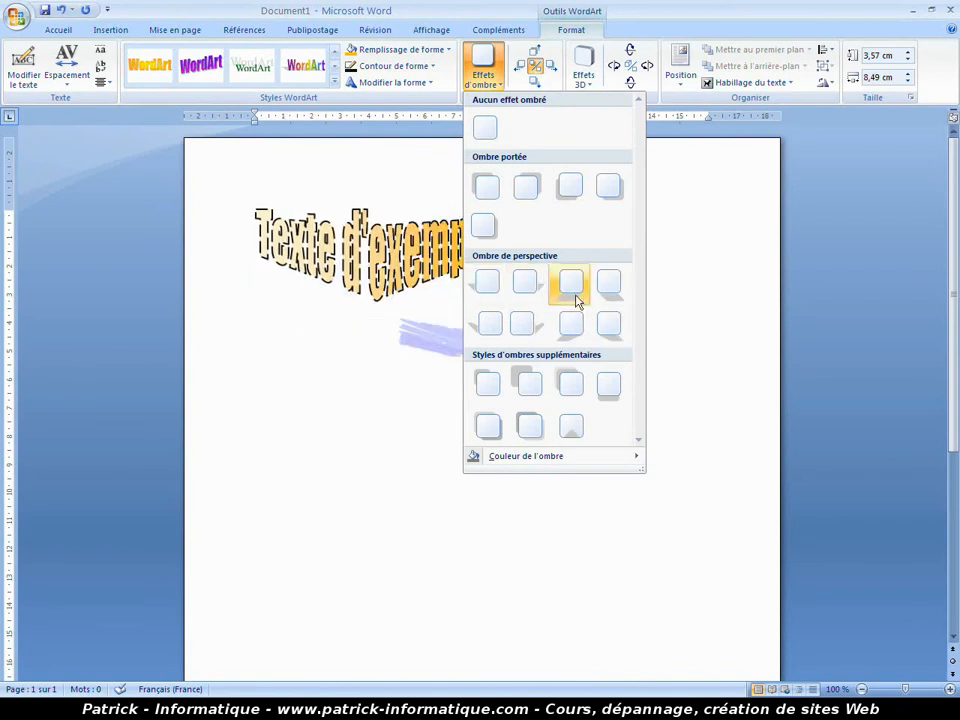
pyautogui.click(519, 192)
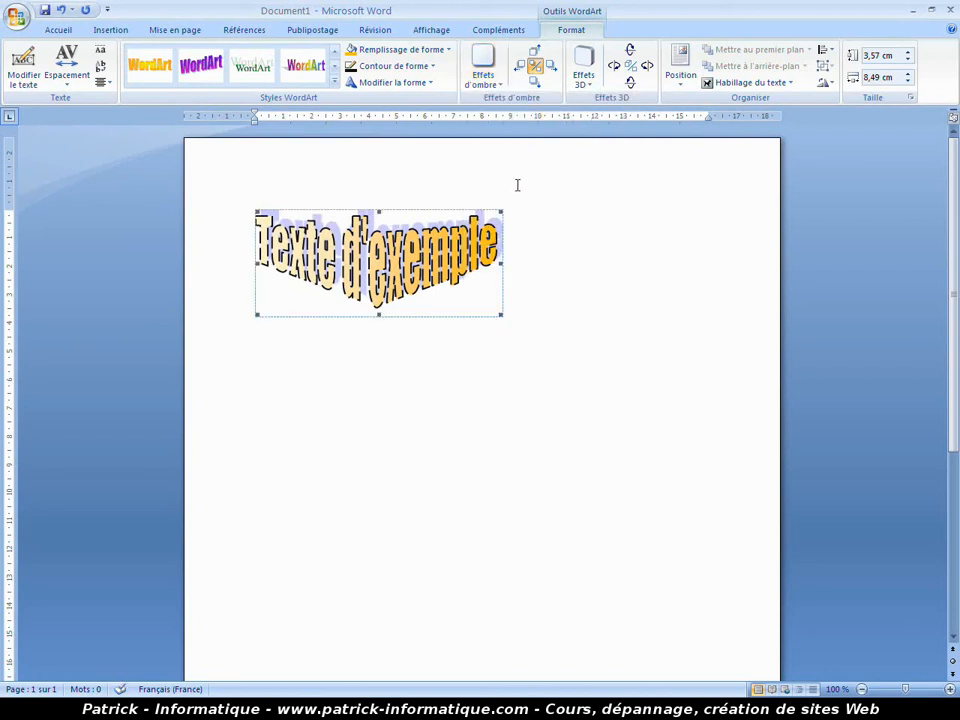
pyautogui.click(521, 70)
pyautogui.click(521, 70)
pyautogui.click(521, 70)
pyautogui.click(521, 70)
pyautogui.click(521, 70)
pyautogui.click(521, 70)
pyautogui.click(521, 70)
pyautogui.click(521, 70)
pyautogui.click(536, 55)
pyautogui.click(536, 55)
pyautogui.click(551, 67)
pyautogui.click(551, 67)
pyautogui.click(551, 67)
pyautogui.click(551, 67)
pyautogui.click(551, 67)
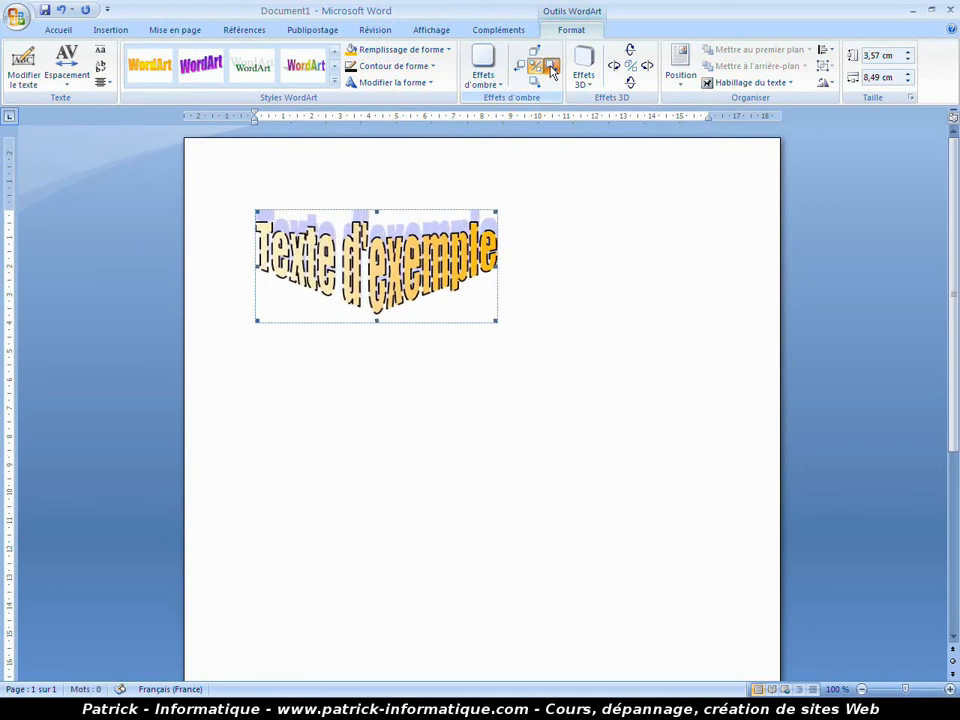
pyautogui.click(533, 84)
pyautogui.click(533, 84)
pyautogui.click(533, 84)
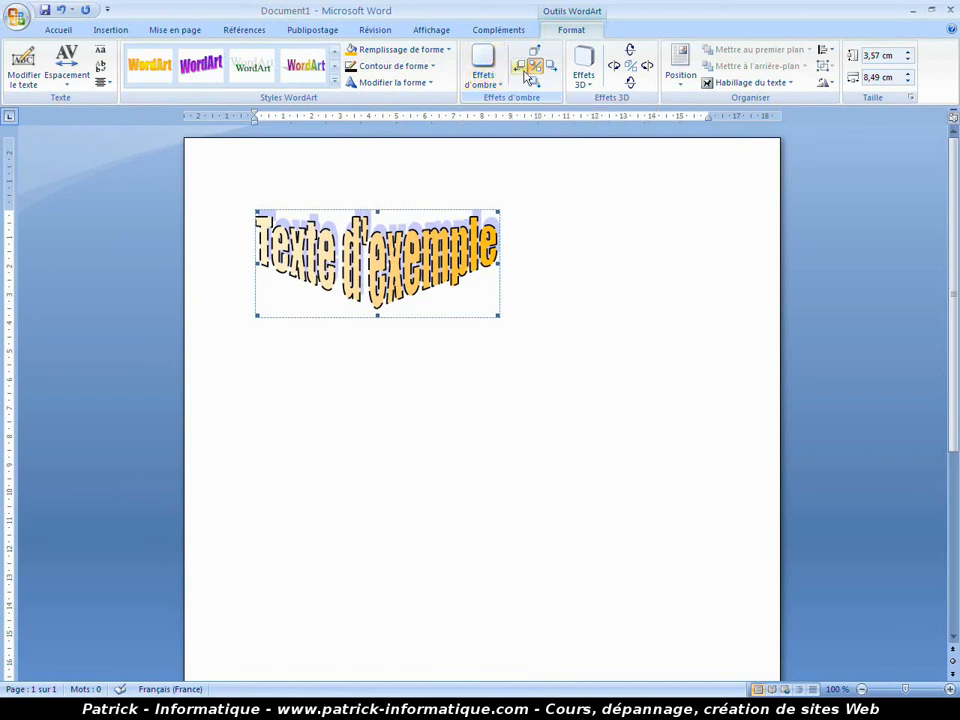
# - Apply the second Perspective 3D effect to the WordArt and adjust its tilt to the left, right, down and up
pyautogui.click(586, 78)
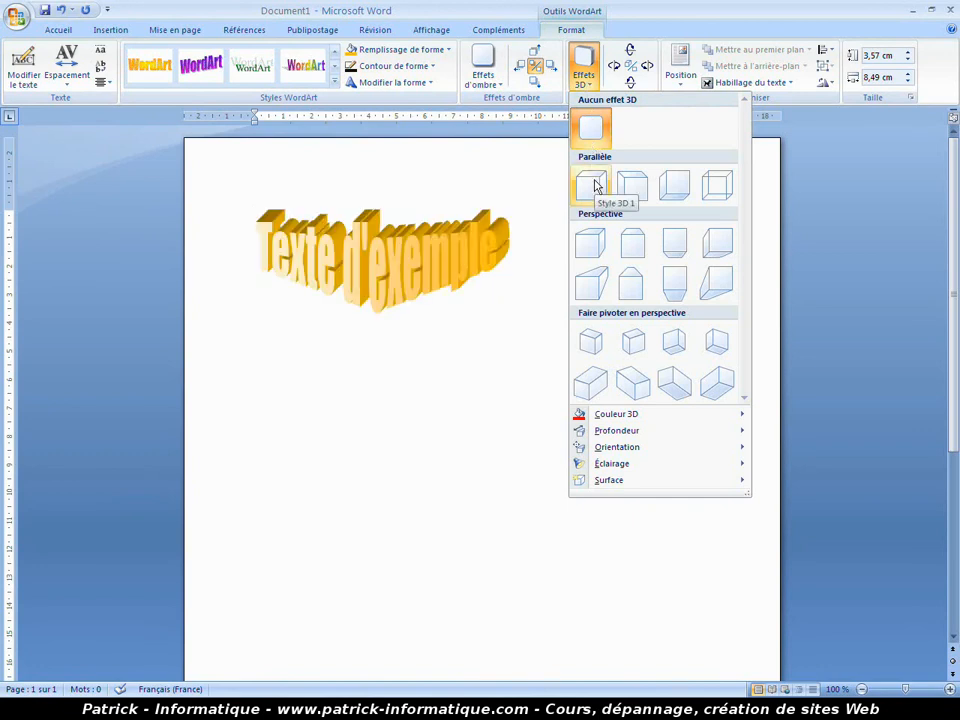
pyautogui.click(633, 243)
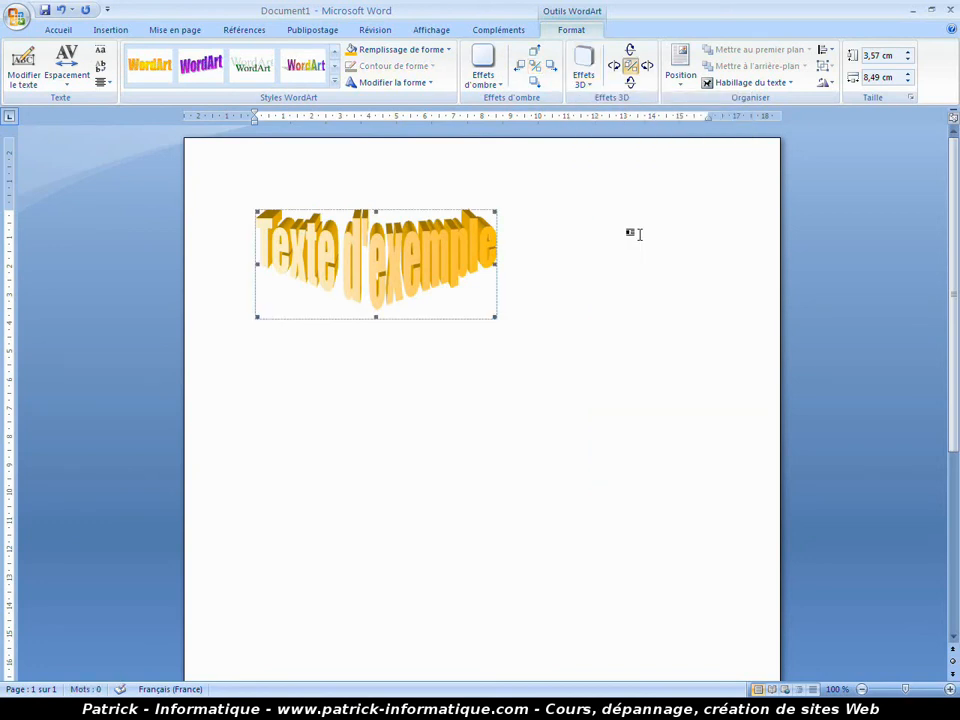
pyautogui.click(615, 70)
pyautogui.click(615, 70)
pyautogui.click(646, 71)
pyautogui.click(646, 71)
pyautogui.click(646, 71)
pyautogui.click(619, 70)
pyautogui.click(629, 83)
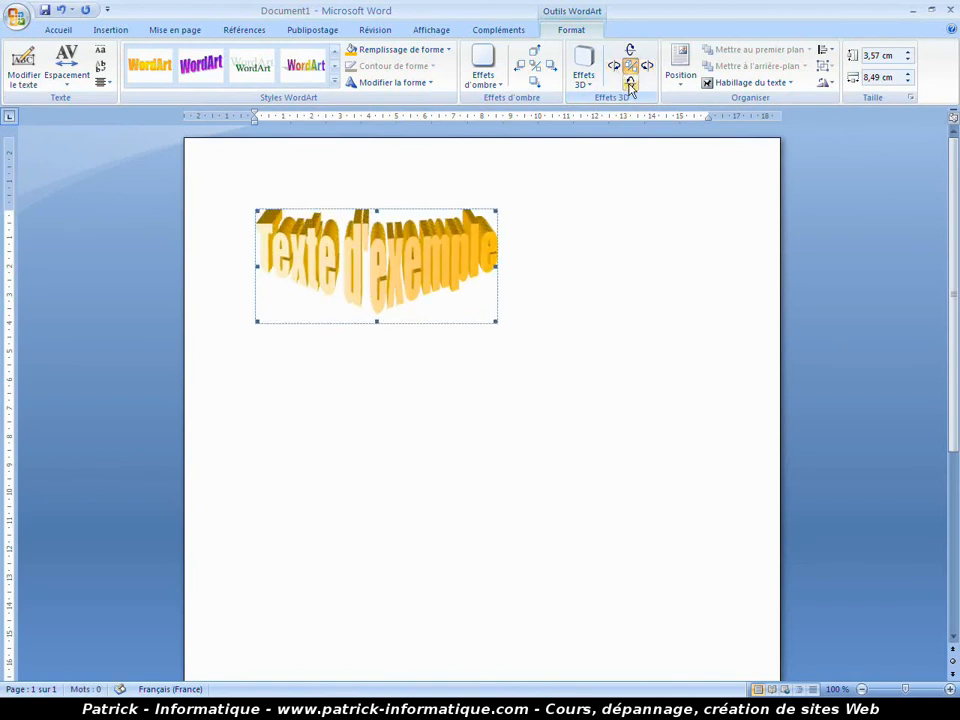
pyautogui.click(629, 50)
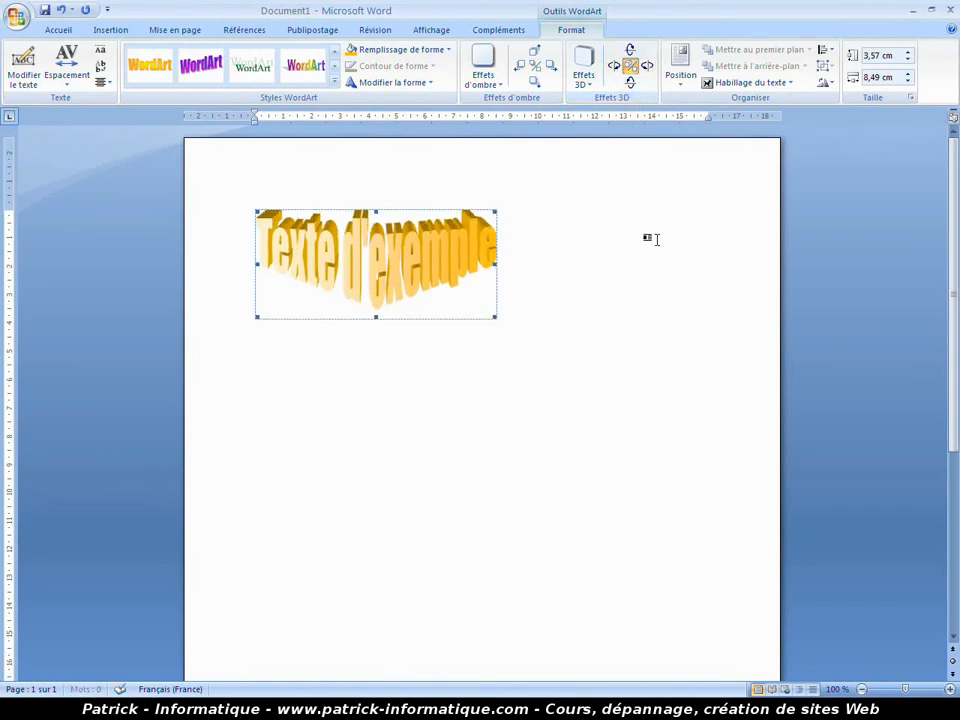
# - Position the WordArt at the top centre of the page with square text wrapping and move it slightly lower
pyautogui.click(686, 82)
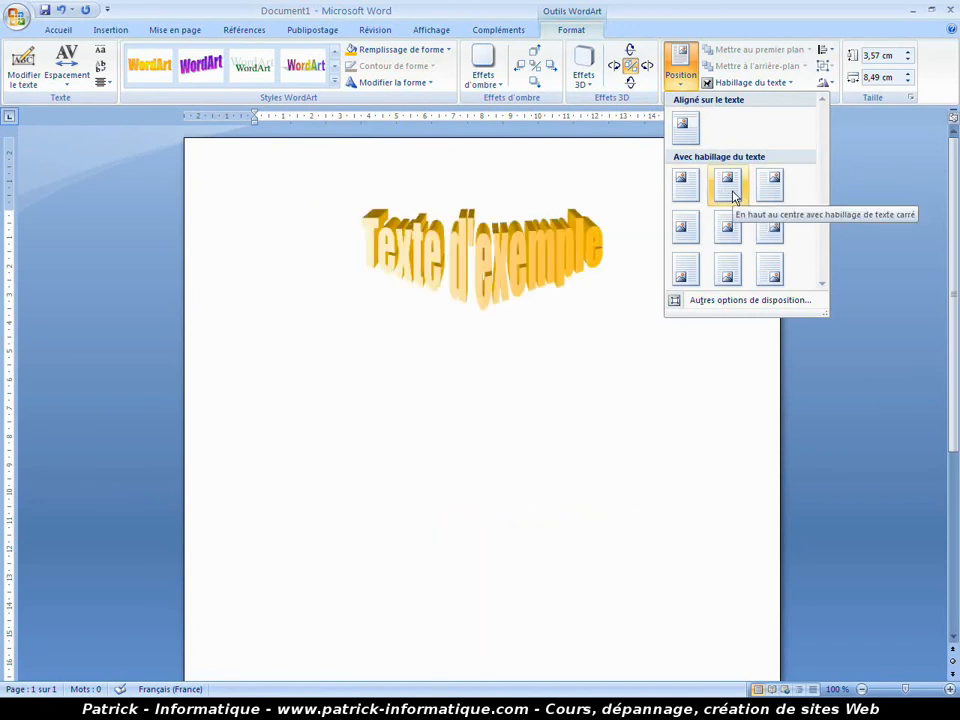
pyautogui.click(733, 196)
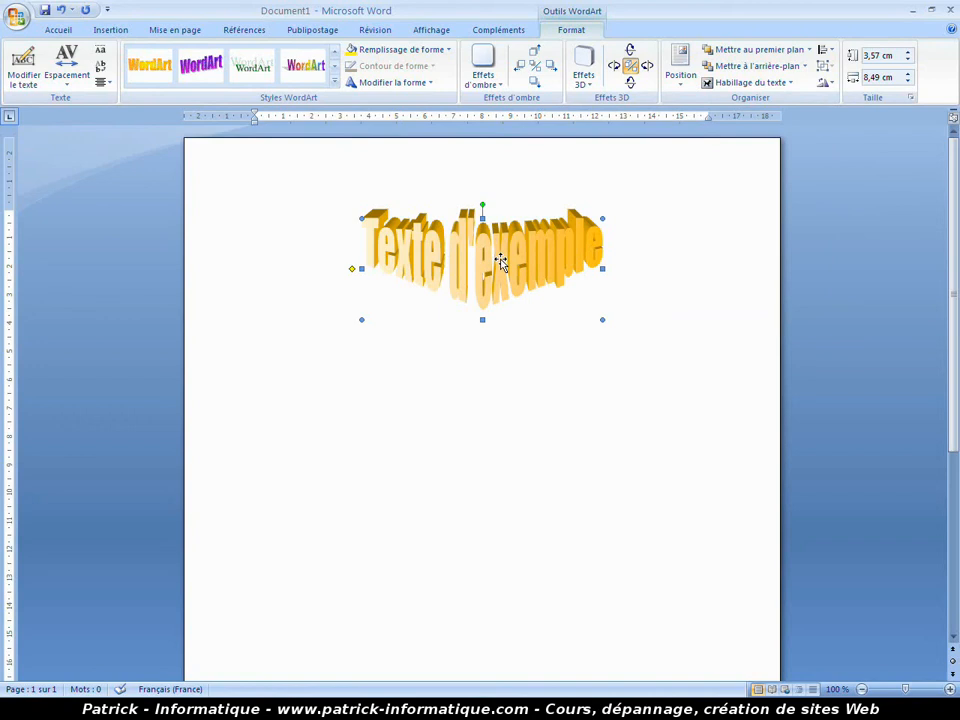
pyautogui.moveTo(501, 262); pyautogui.dragTo(508, 302)
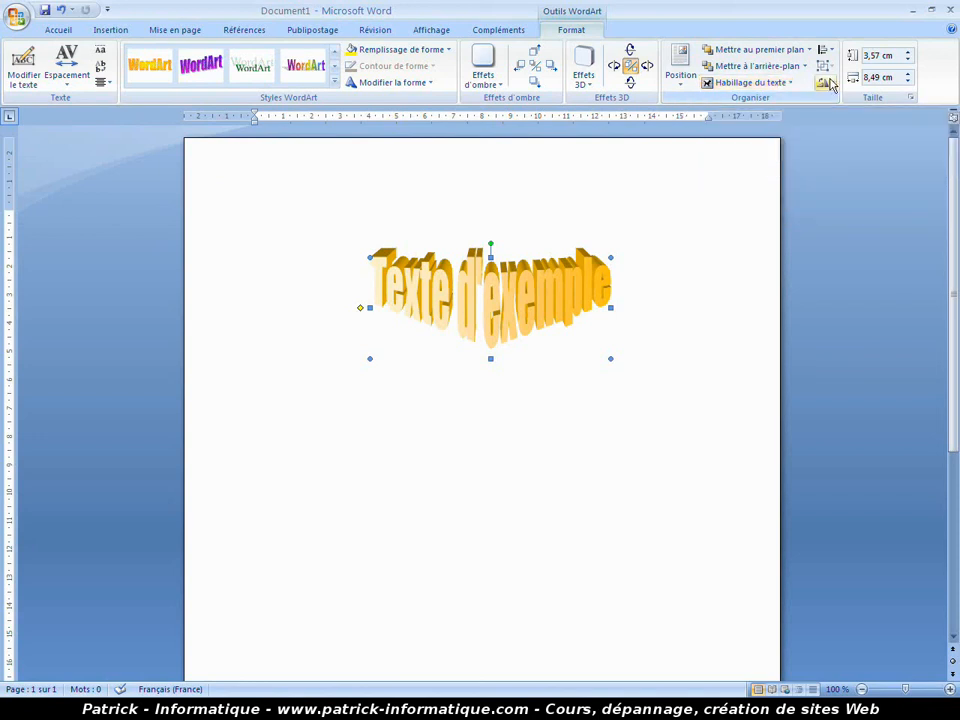
# - Widen the WordArt to 8,9 cm, and enlarge it freehand to about 3,87 cm high by 9,72 cm wide
pyautogui.click(910, 75)
pyautogui.click(910, 75)
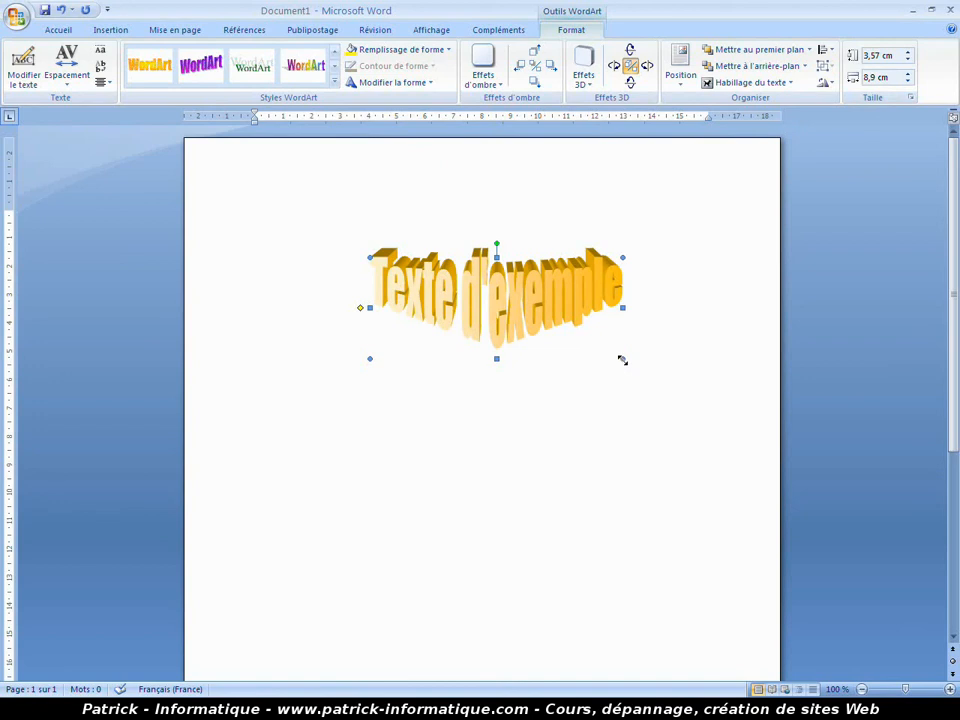
pyautogui.moveTo(622, 359); pyautogui.dragTo(646, 367)
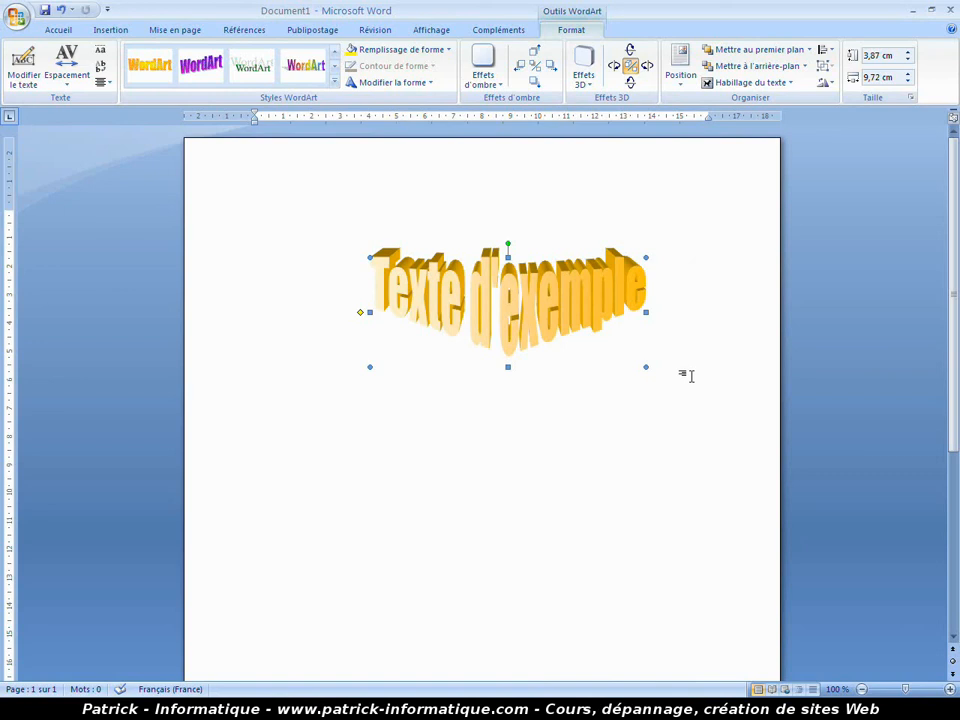
# - Write "texte" at the start of the document and turn it into WordArt with the pale outlined gallery style, in Arial Black size 36
pyautogui.click(629, 405)
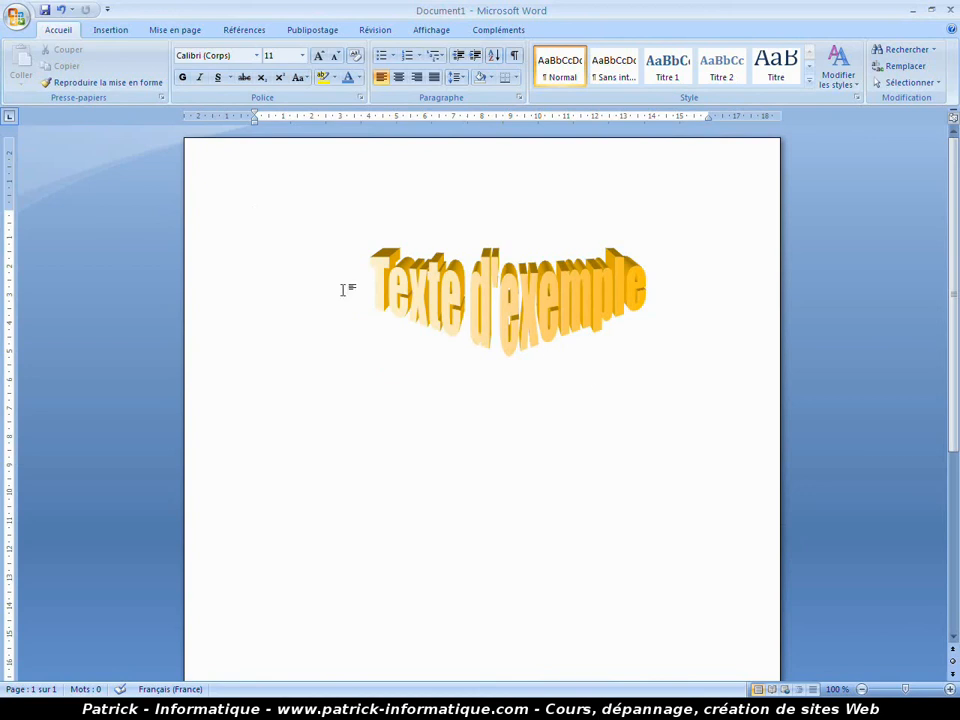
pyautogui.write('texte')
pyautogui.click(240, 220)
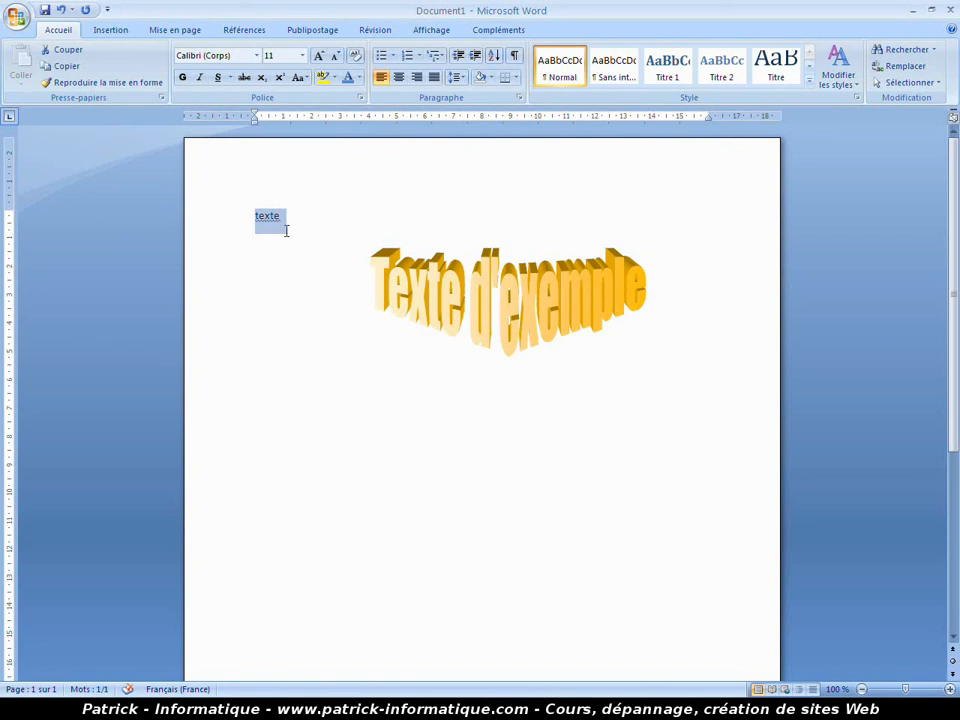
pyautogui.click(110, 30)
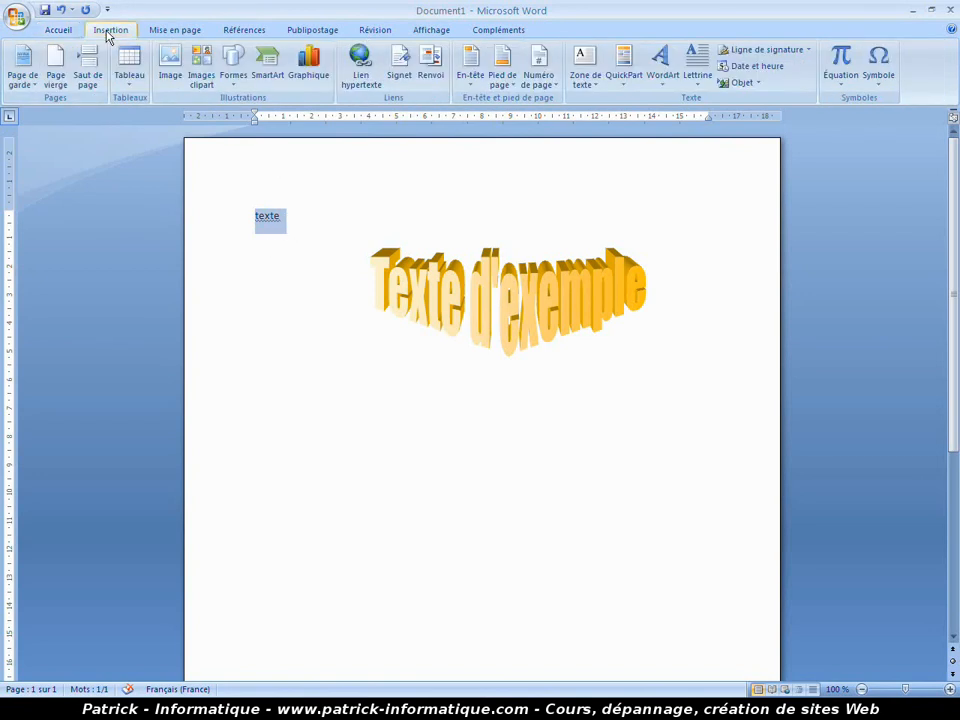
pyautogui.click(661, 70)
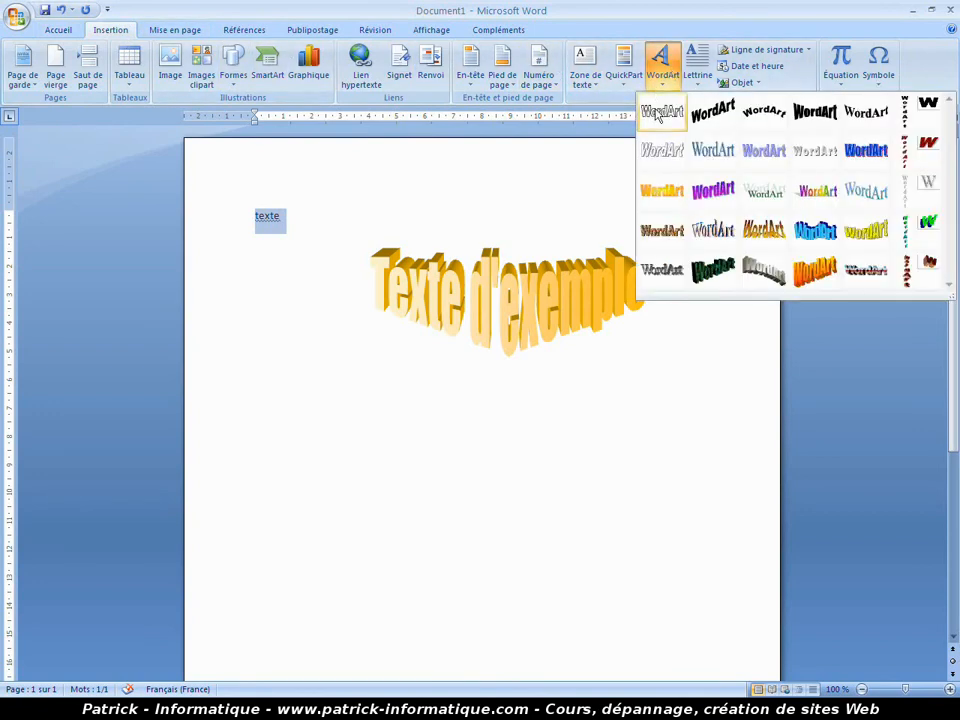
pyautogui.click(816, 160)
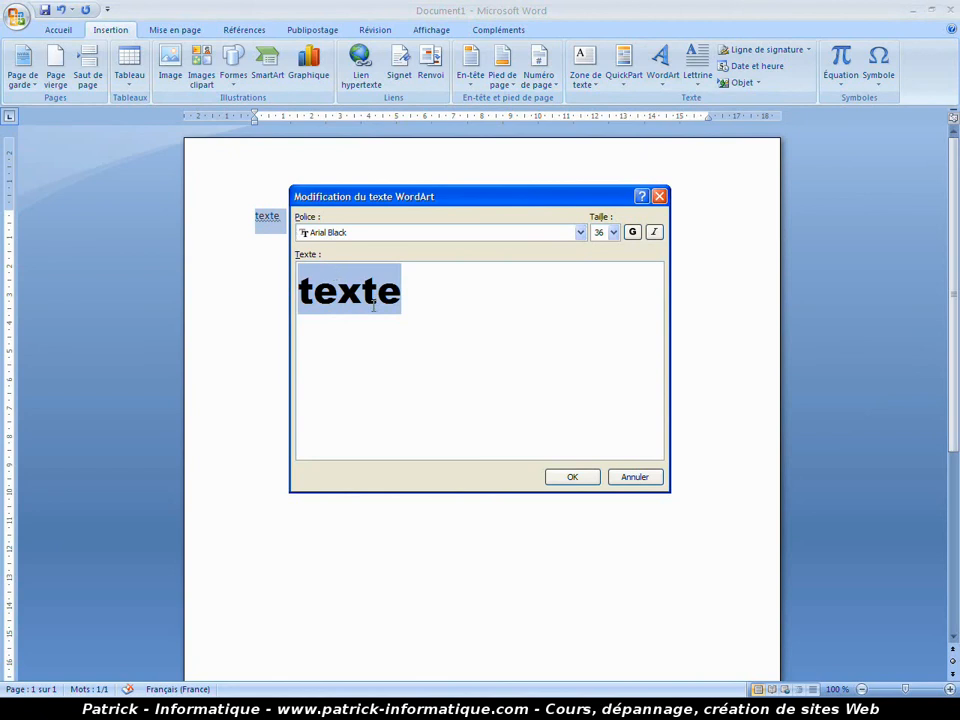
pyautogui.click(590, 480)
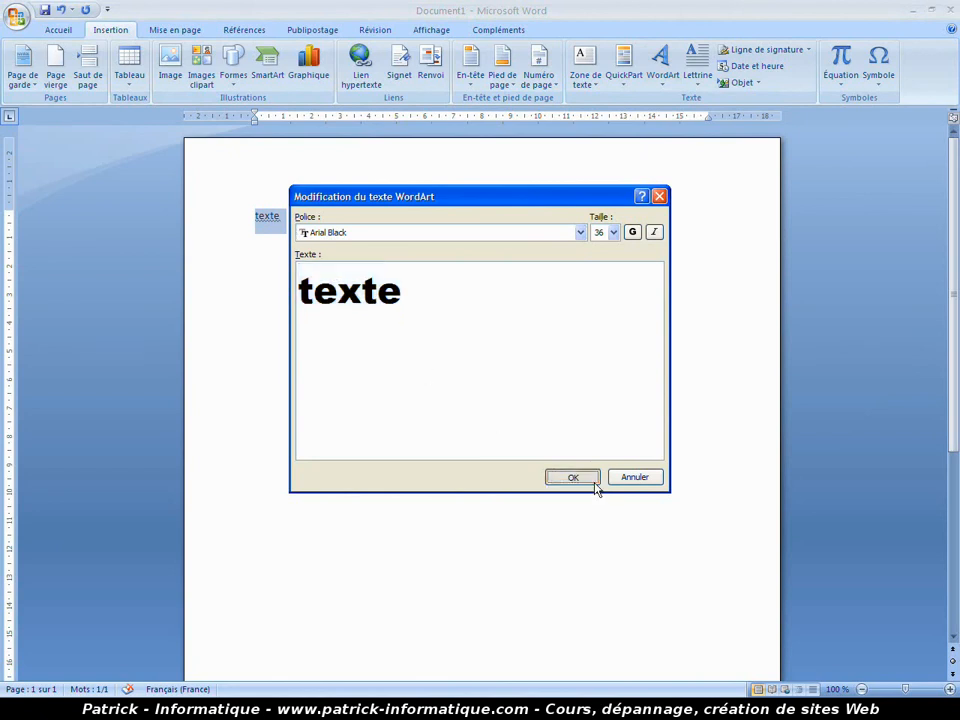